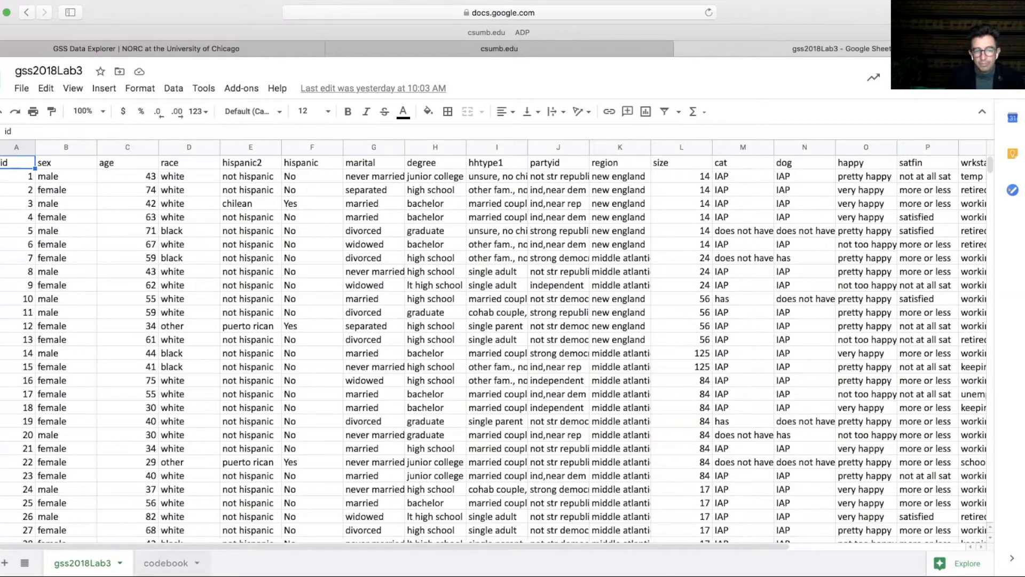
Open the codebook sheet and go through the variable names from id to spanking alongside their labels.
{"action": "left_click", "coordinate": [165, 563]}
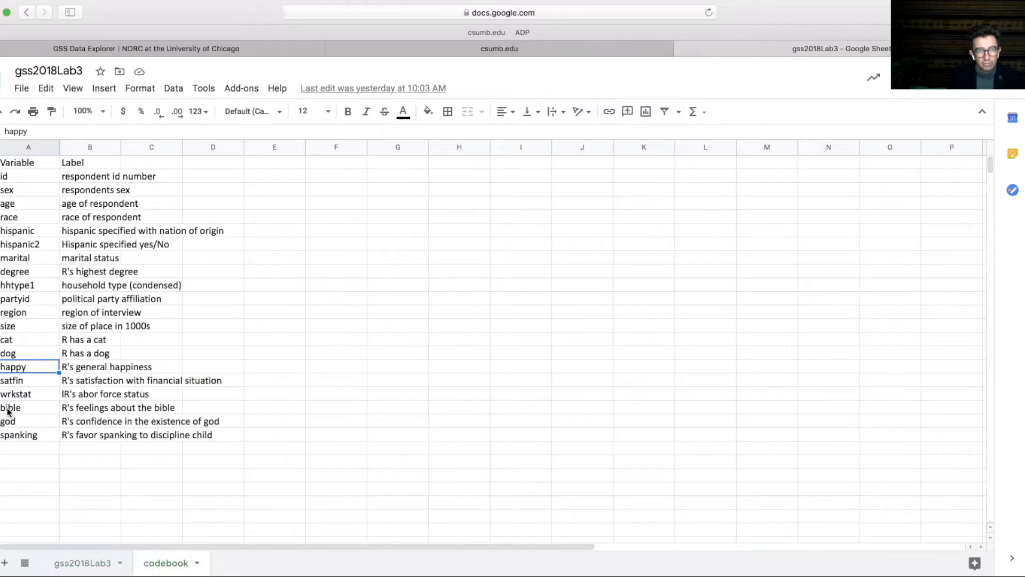
{"action": "left_click", "coordinate": [17, 438]}
{"action": "left_click", "coordinate": [15, 175]}
{"action": "left_click", "coordinate": [16, 190]}
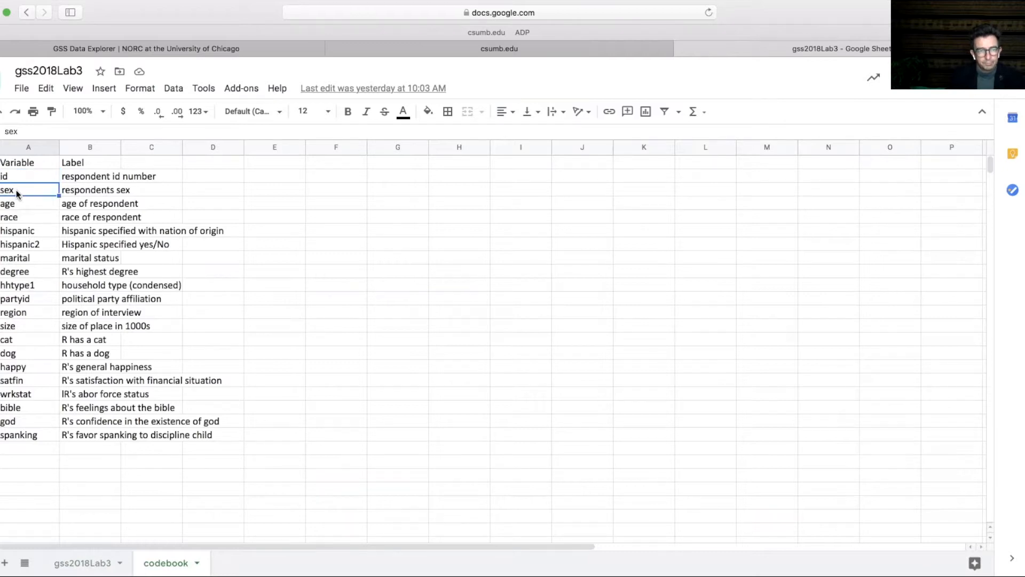
{"action": "left_click", "coordinate": [17, 202]}
{"action": "left_click", "coordinate": [21, 216]}
{"action": "left_click", "coordinate": [27, 230]}
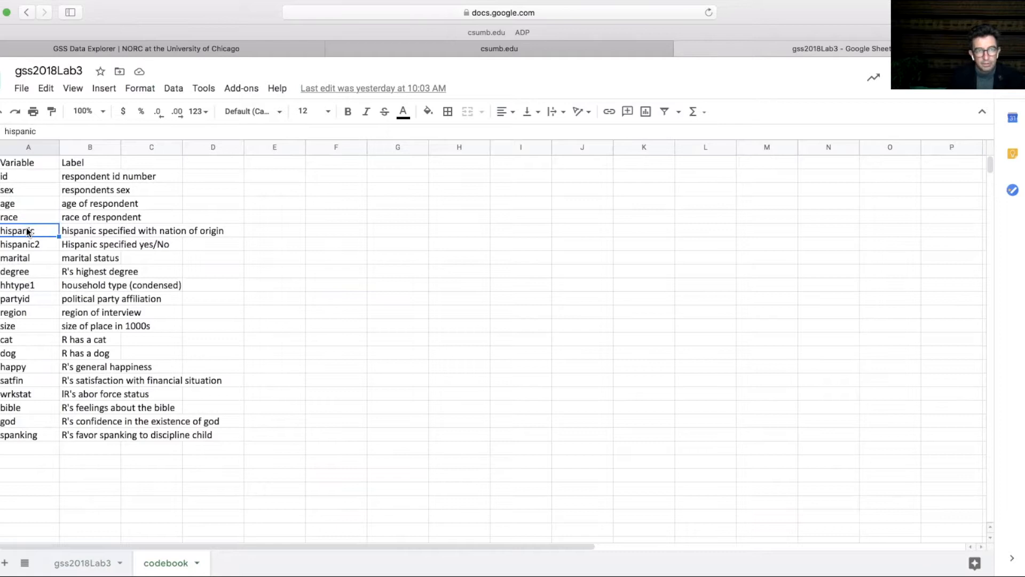
{"action": "left_click", "coordinate": [31, 258]}
{"action": "left_click", "coordinate": [32, 272]}
{"action": "left_click", "coordinate": [35, 286]}
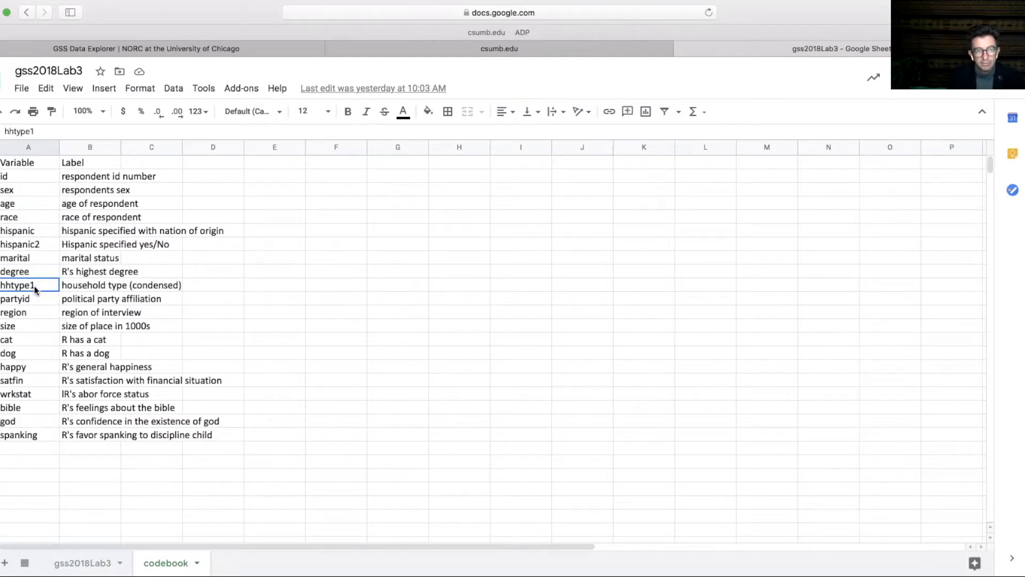
{"action": "left_click", "coordinate": [35, 299]}
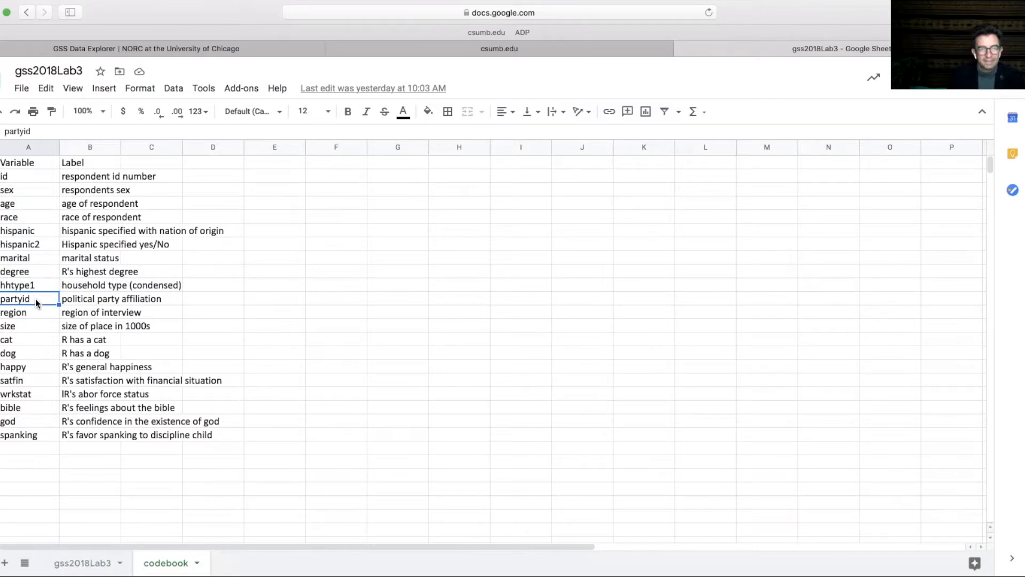
{"action": "left_click", "coordinate": [35, 312]}
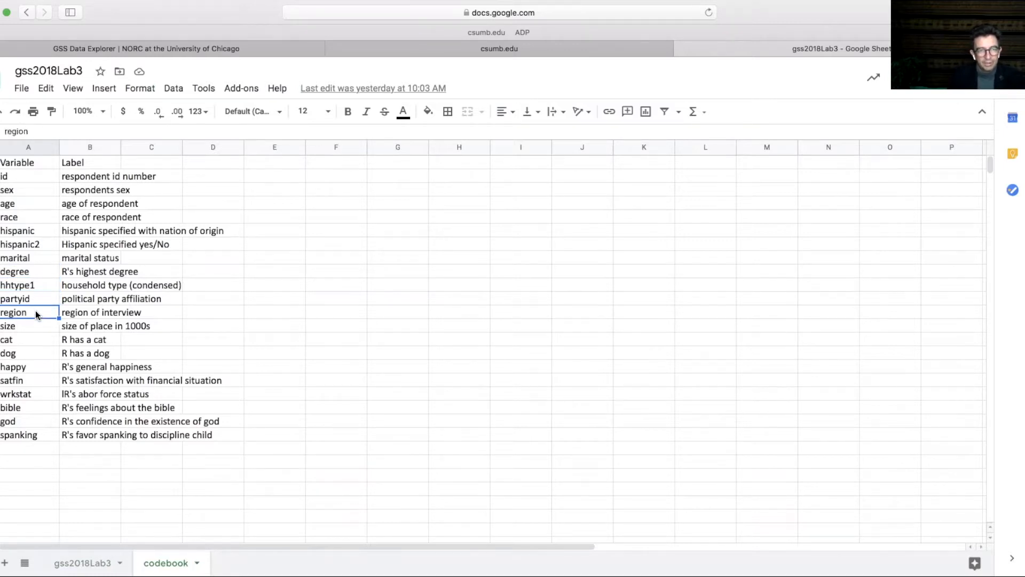
{"action": "left_click", "coordinate": [38, 330]}
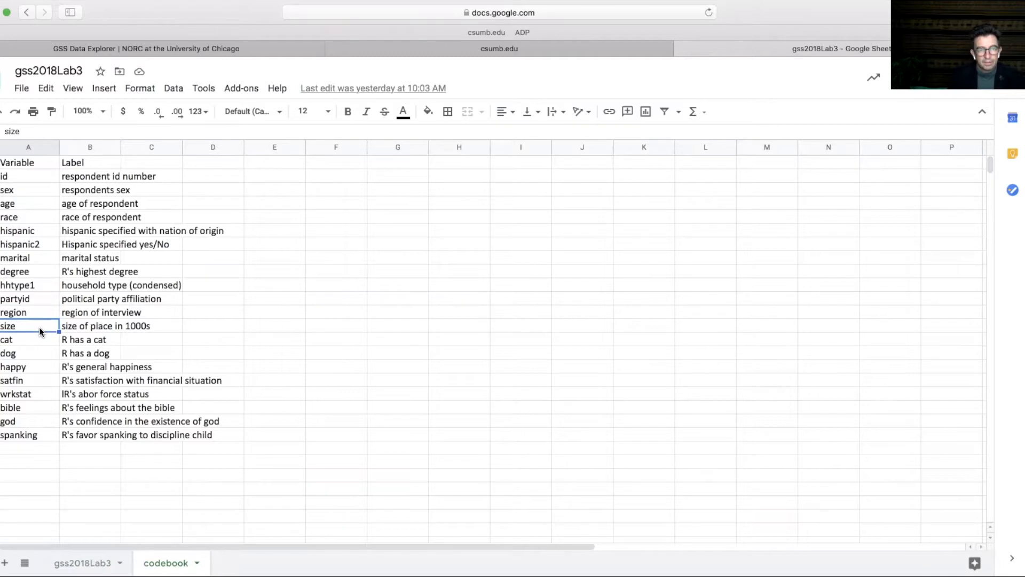
{"action": "left_click", "coordinate": [36, 343]}
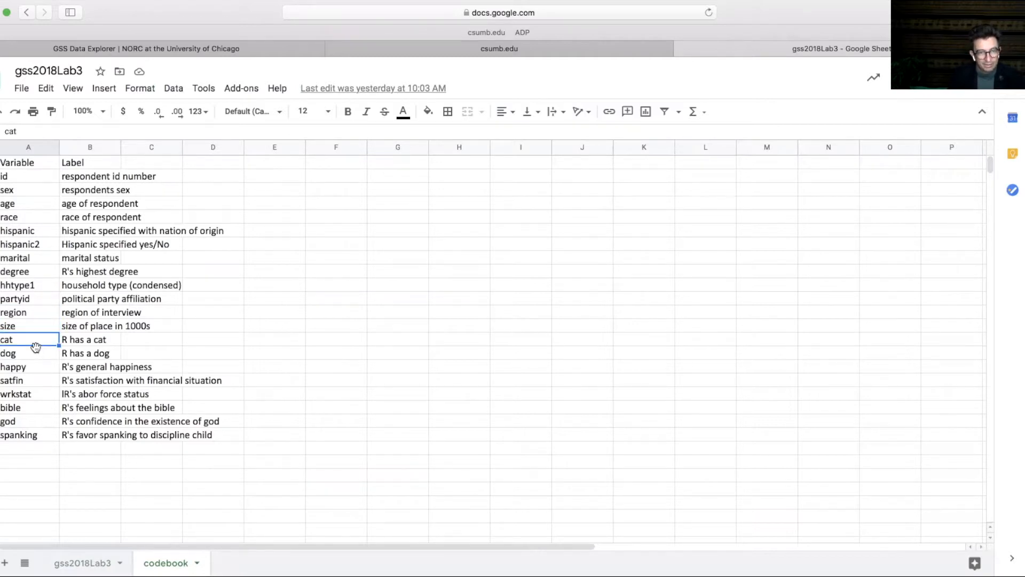
{"action": "left_click", "coordinate": [35, 354]}
{"action": "left_click", "coordinate": [38, 372]}
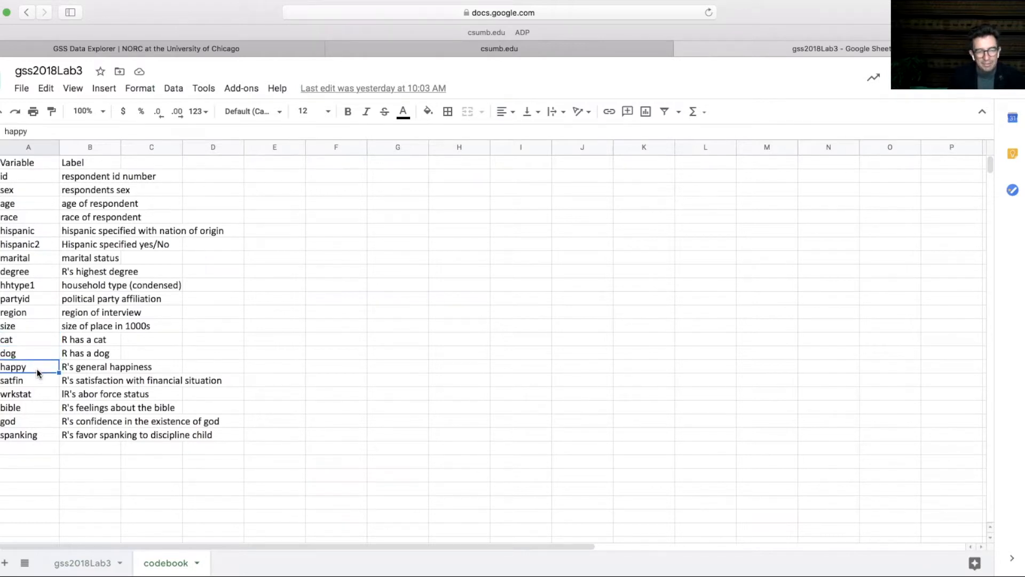
{"action": "left_click", "coordinate": [34, 385]}
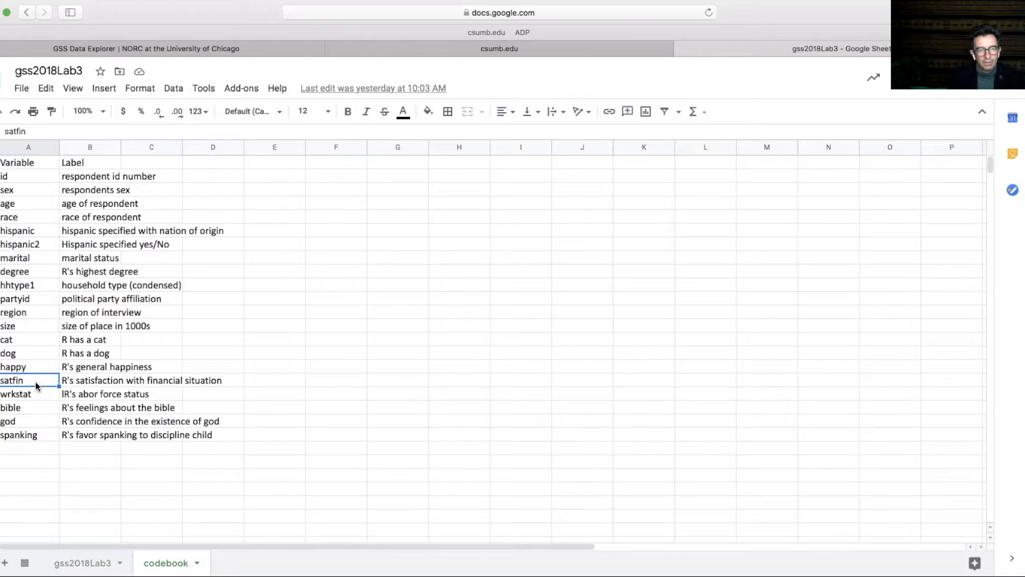
{"action": "left_click", "coordinate": [37, 396]}
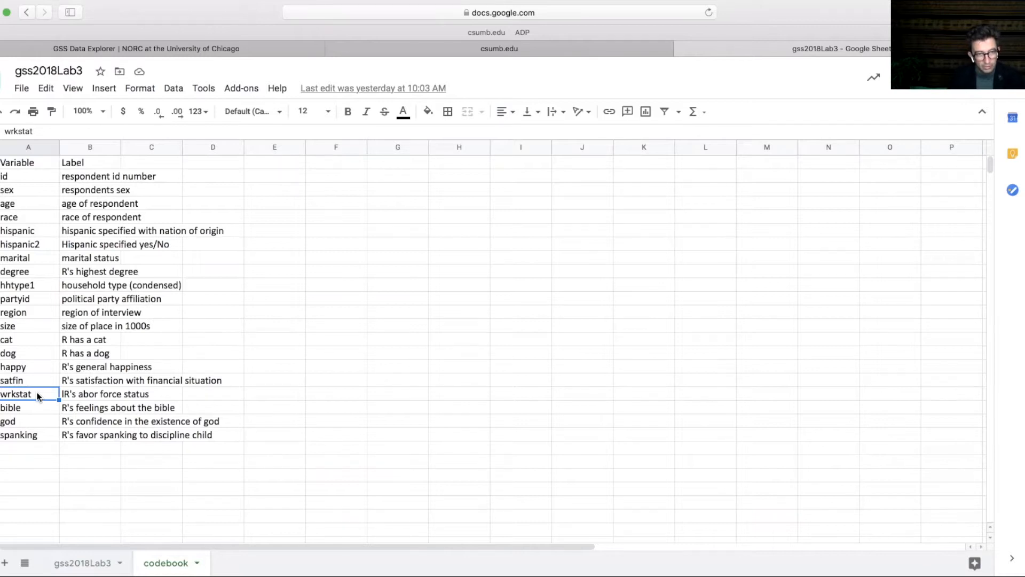
{"action": "left_click", "coordinate": [34, 409]}
{"action": "left_click", "coordinate": [39, 424]}
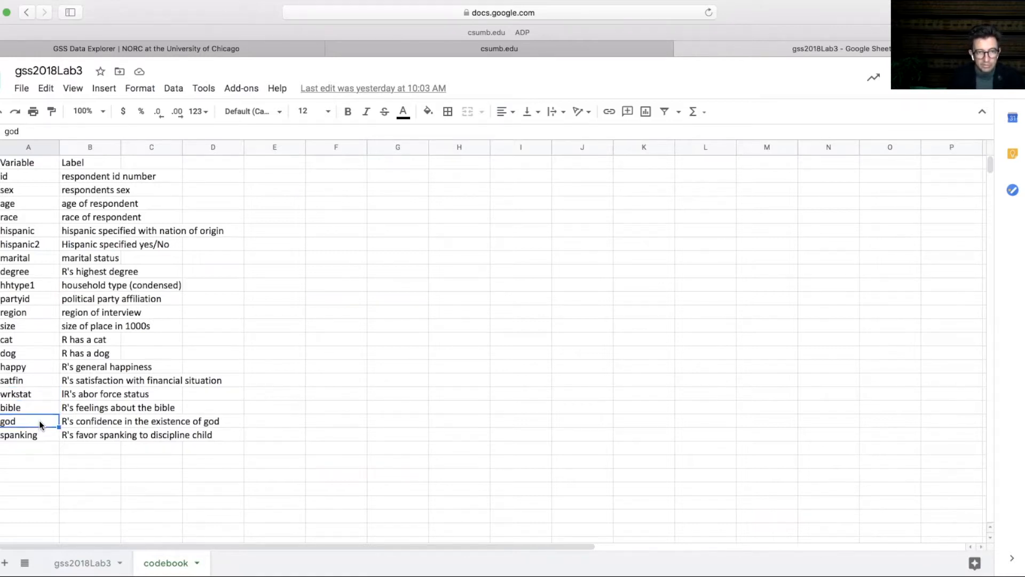
{"action": "left_click", "coordinate": [39, 434]}
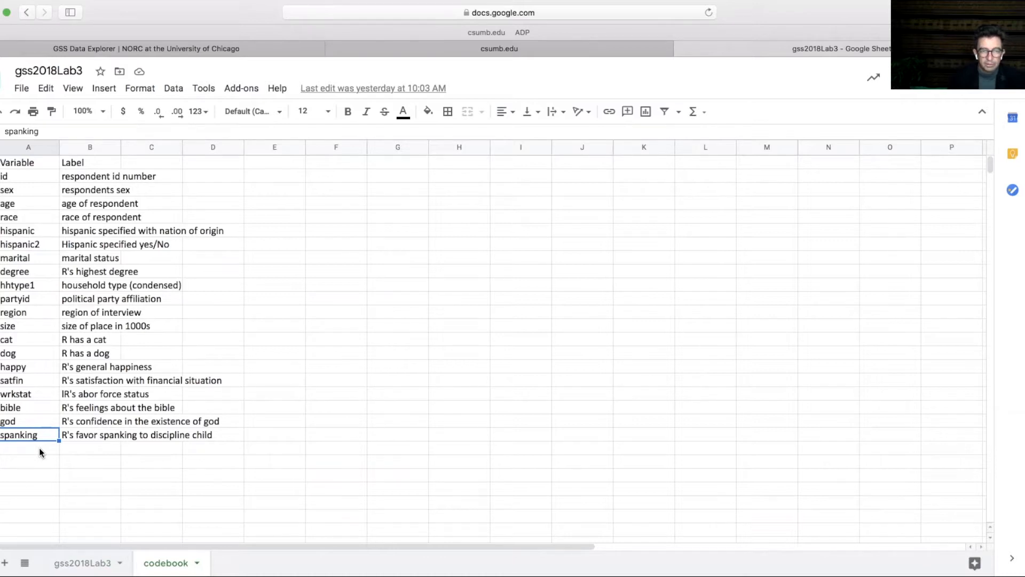
Go back up the codebook's variable list to its header and select the happy entry together with its label.
{"action": "key", "text": "Up"}
{"action": "key", "text": "Up"}
{"action": "key", "text": "Up"}
{"action": "key", "text": "Up"}
{"action": "key", "text": "Up"}
{"action": "key", "text": "Up"}
{"action": "key", "text": "Up"}
{"action": "key", "text": "Up"}
{"action": "key", "text": "Up"}
{"action": "key", "text": "Up"}
{"action": "key", "text": "Up"}
{"action": "key", "text": "Up"}
{"action": "key", "text": "Up"}
{"action": "key", "text": "Up"}
{"action": "key", "text": "Up"}
{"action": "key", "text": "Up"}
{"action": "key", "text": "Up"}
{"action": "key", "text": "Up"}
{"action": "key", "text": "Up"}
{"action": "key", "text": "Up"}
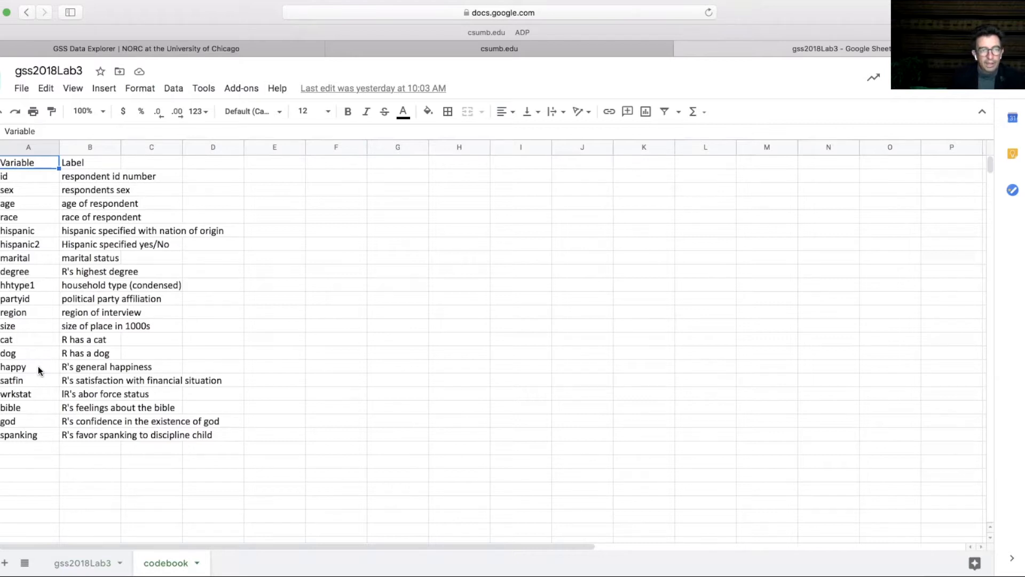
{"action": "left_click_drag", "start_coordinate": [31, 366], "coordinate": [73, 366]}
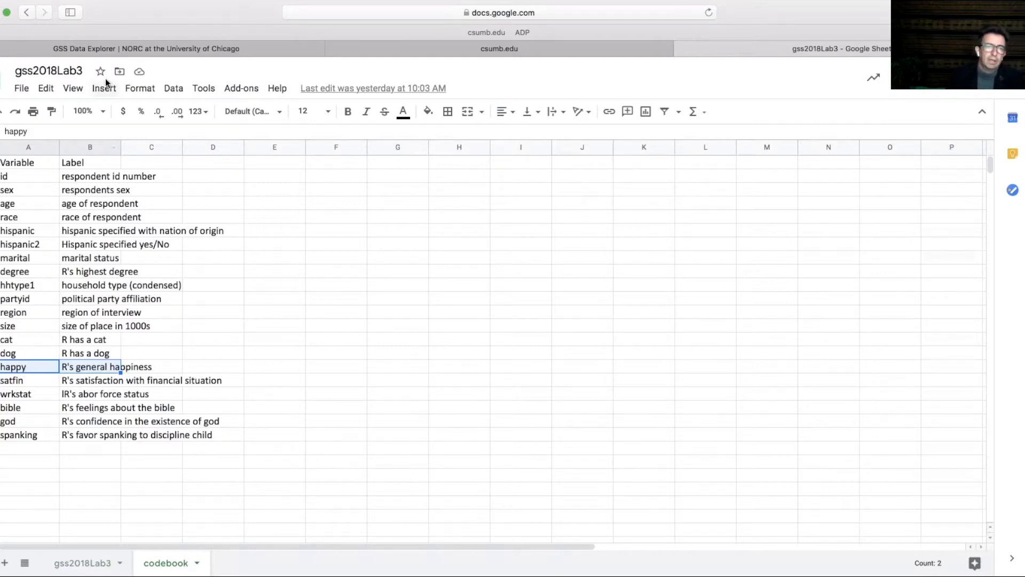
Switch to the GSS Data Explorer website, search its variables for "happy" and open the General happiness variable.
{"action": "left_click", "coordinate": [98, 49]}
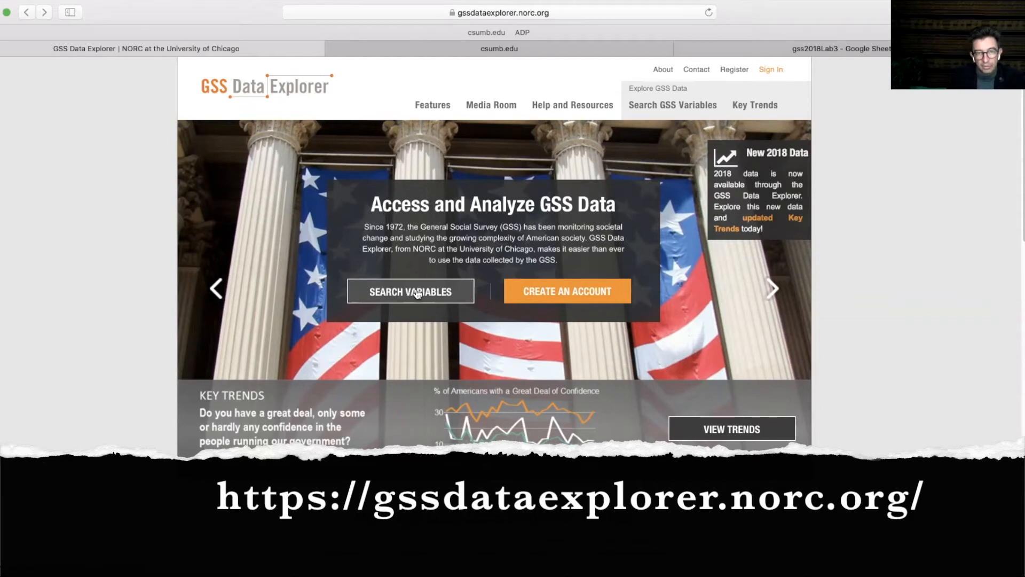
{"action": "left_click", "coordinate": [409, 294]}
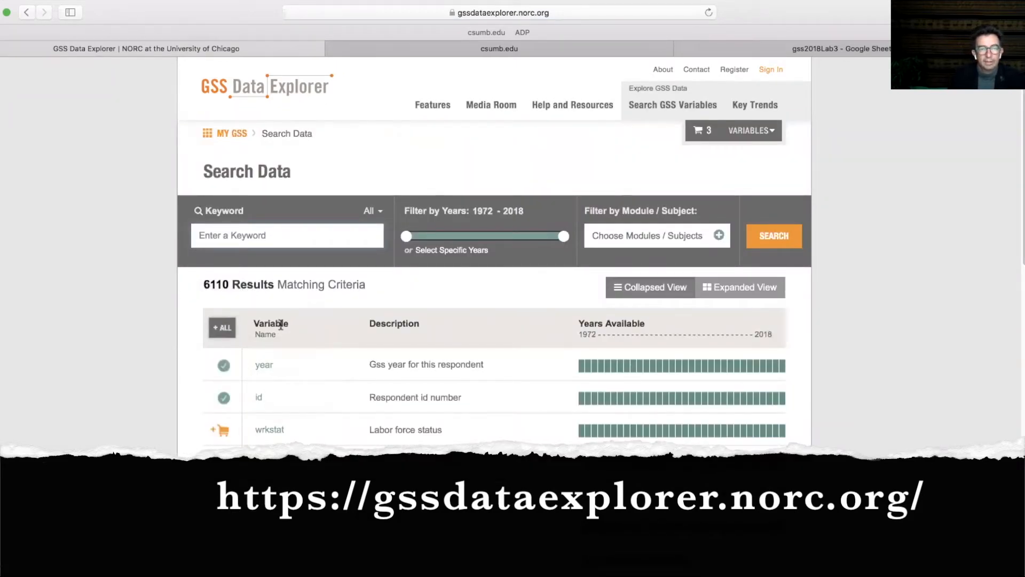
{"action": "left_click", "coordinate": [269, 234]}
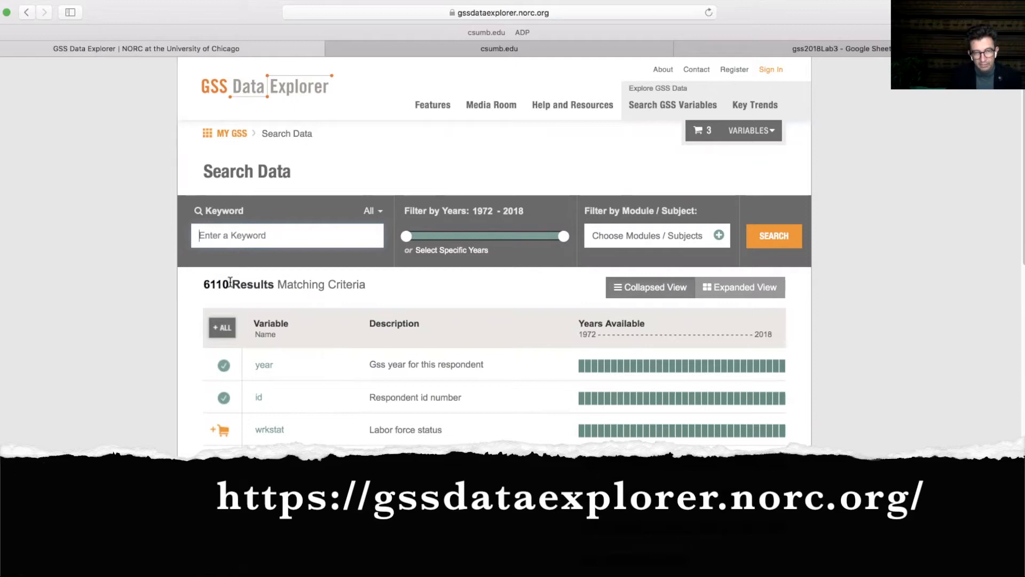
{"action": "left_click", "coordinate": [279, 234]}
{"action": "type", "text": "happy"}
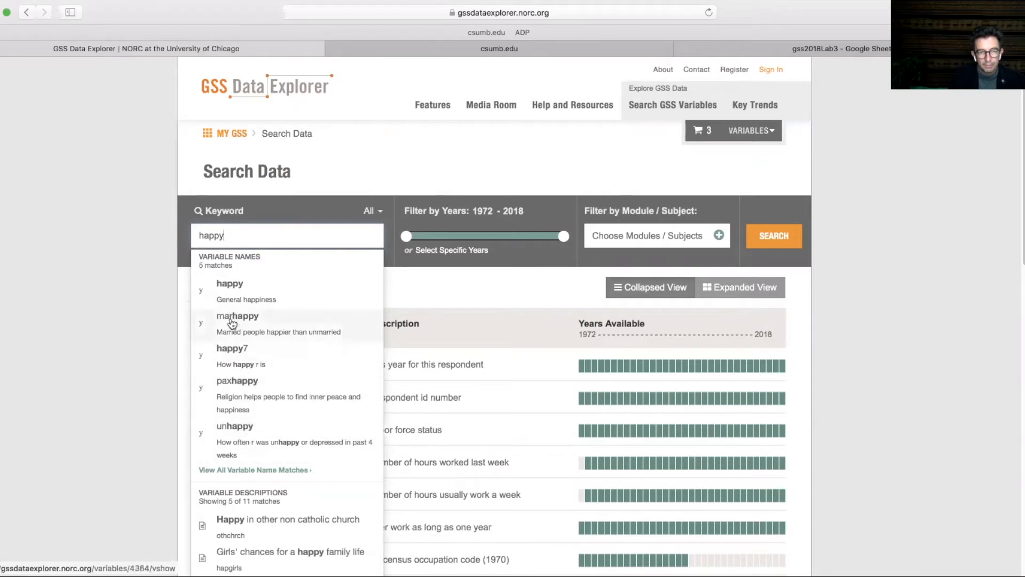
{"action": "left_click", "coordinate": [229, 288]}
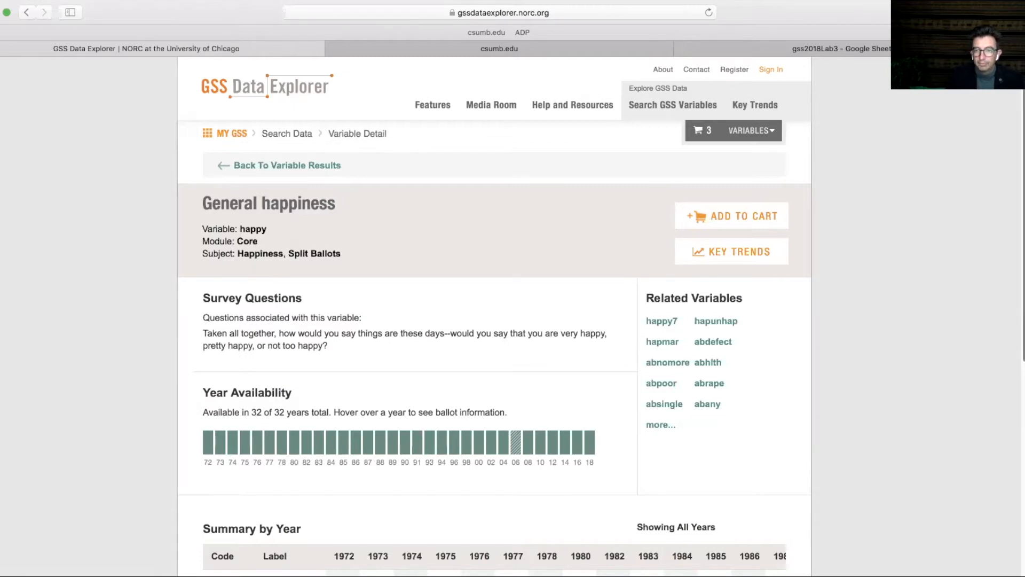
Examine the happy variable's response codes and Summary by Year table through to the 2018 column.
{"action": "scroll", "coordinate": [494, 321], "scroll_direction": "down", "scroll_amount": 5}
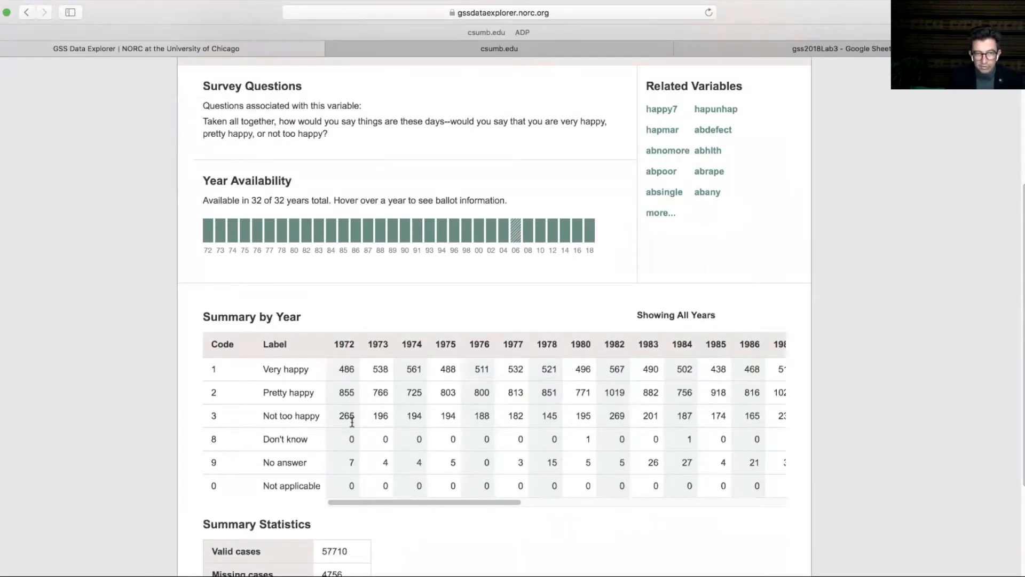
{"action": "left_click_drag", "start_coordinate": [430, 497], "coordinate": [703, 503]}
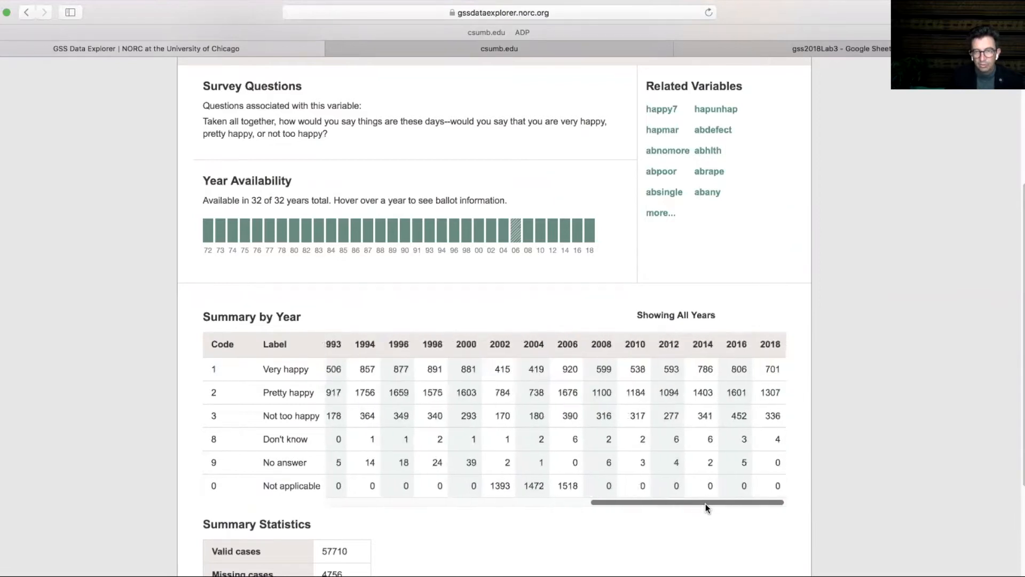
Open the key trends chart for General happiness and set its question response to Not too happy.
{"action": "scroll", "coordinate": [702, 256], "scroll_direction": "up", "scroll_amount": 5}
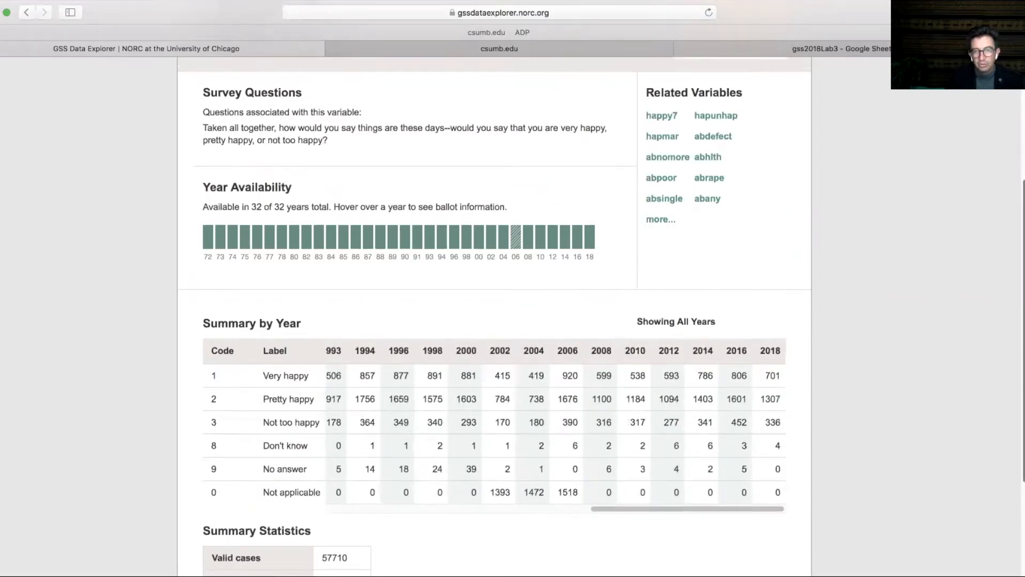
{"action": "left_click", "coordinate": [717, 238]}
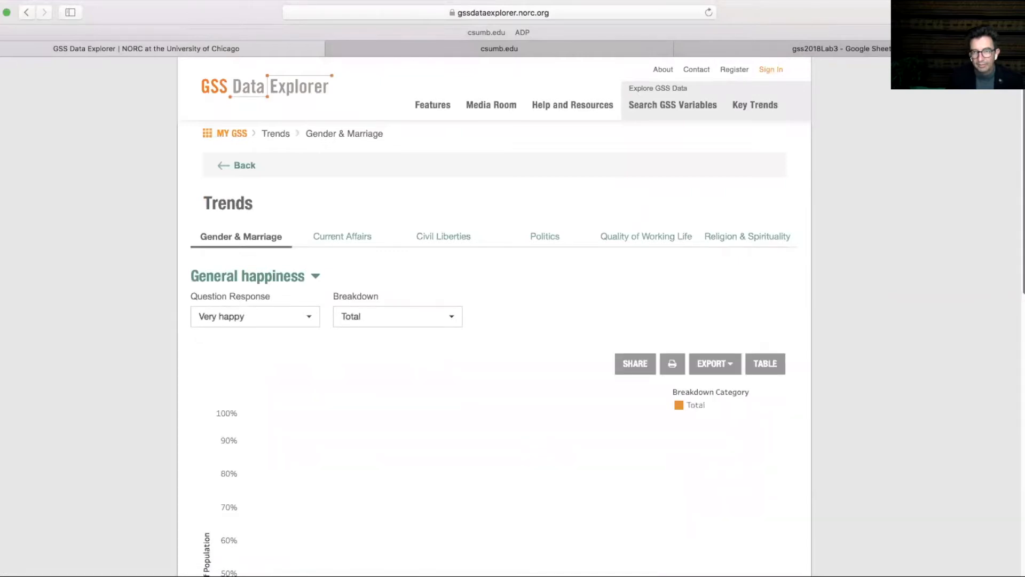
{"action": "scroll", "coordinate": [494, 315], "scroll_direction": "down", "scroll_amount": 5}
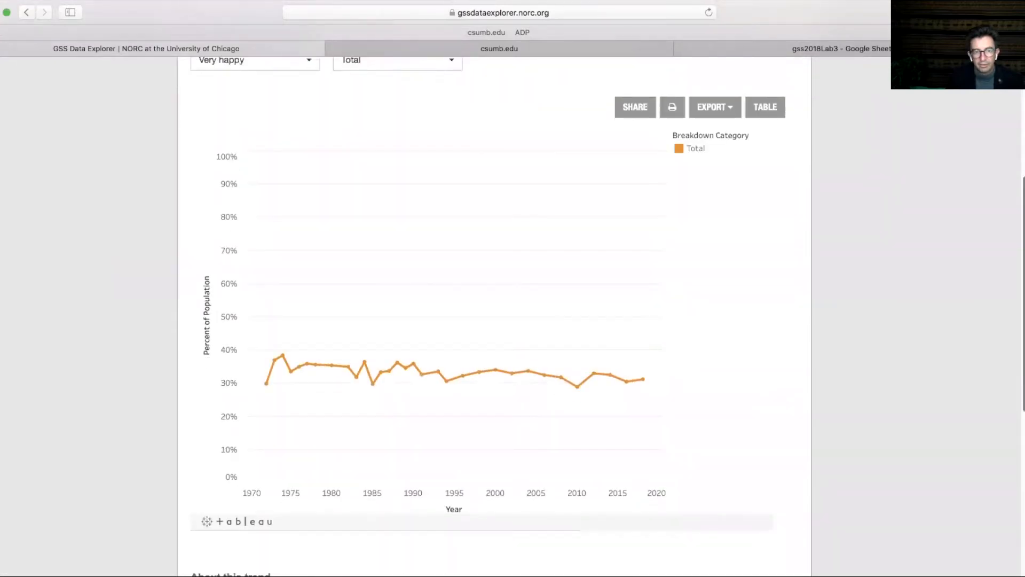
{"action": "scroll", "coordinate": [493, 315], "scroll_direction": "up", "scroll_amount": 1}
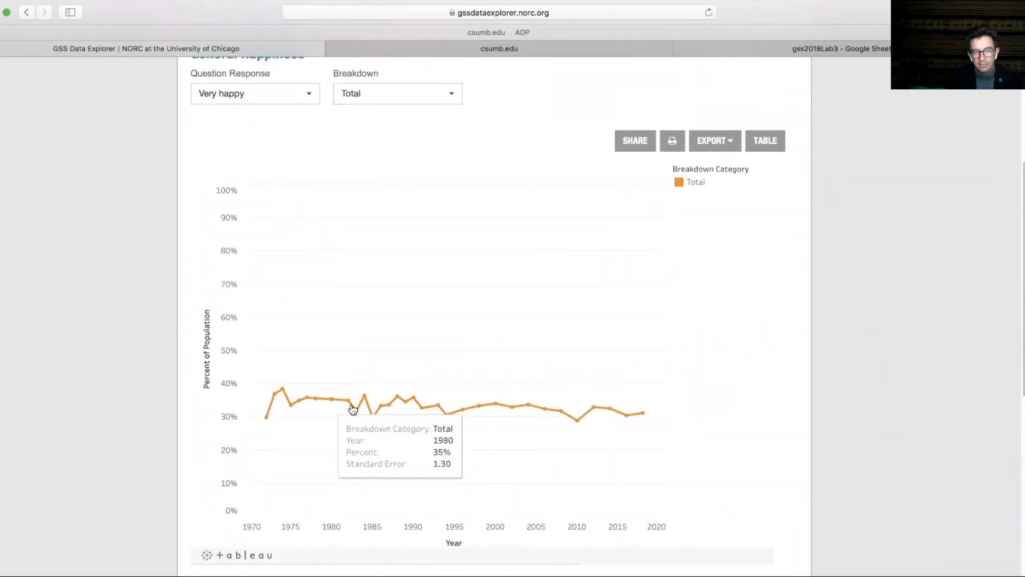
{"action": "left_click", "coordinate": [311, 96]}
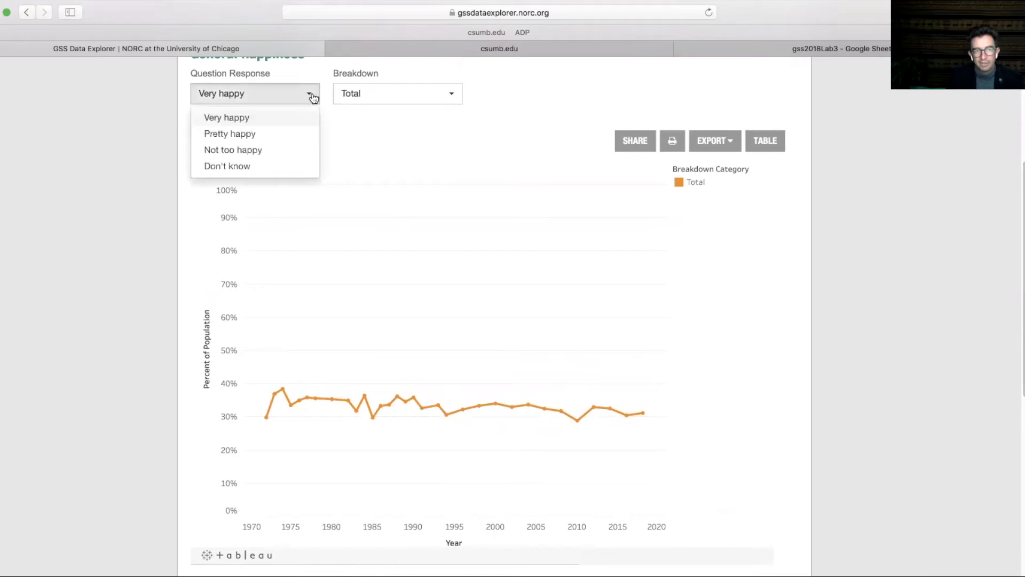
{"action": "left_click", "coordinate": [270, 149]}
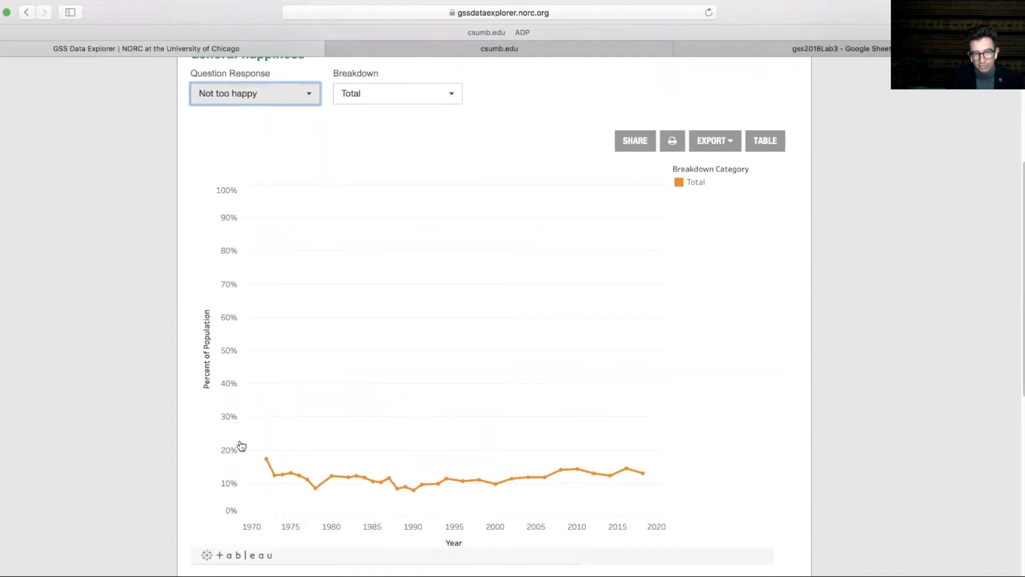
{"action": "mouse_move", "coordinate": [268, 467]}
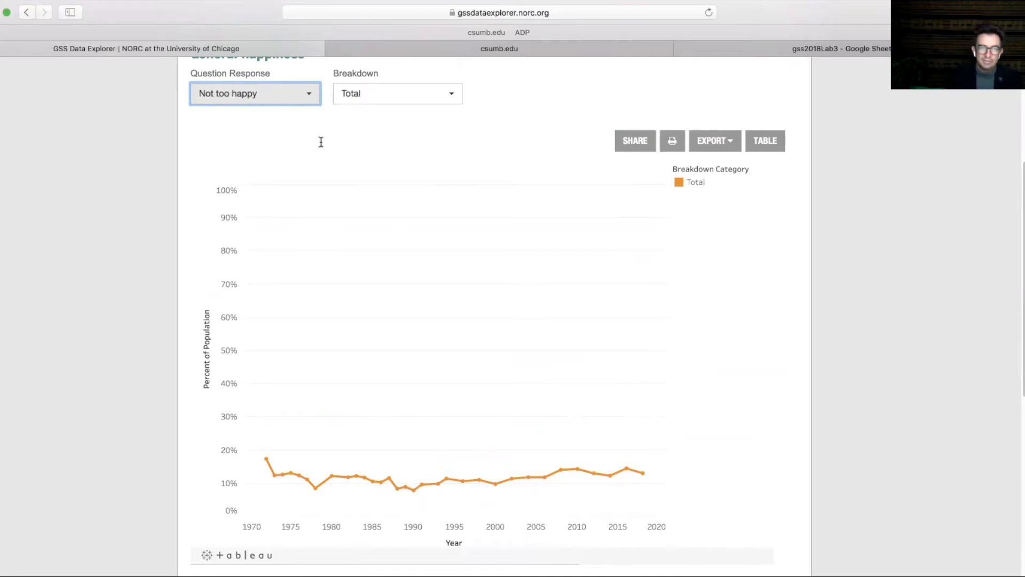
Return to the happy variable's detail page, then switch to the Google Sheets codebook and select the happy entry.
{"action": "left_click", "coordinate": [25, 13]}
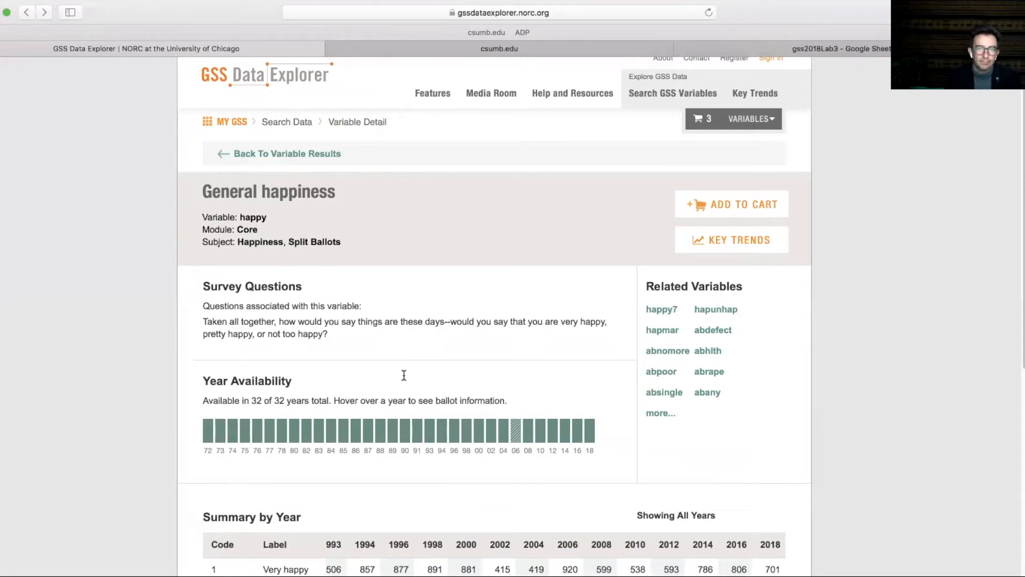
{"action": "left_click", "coordinate": [775, 51]}
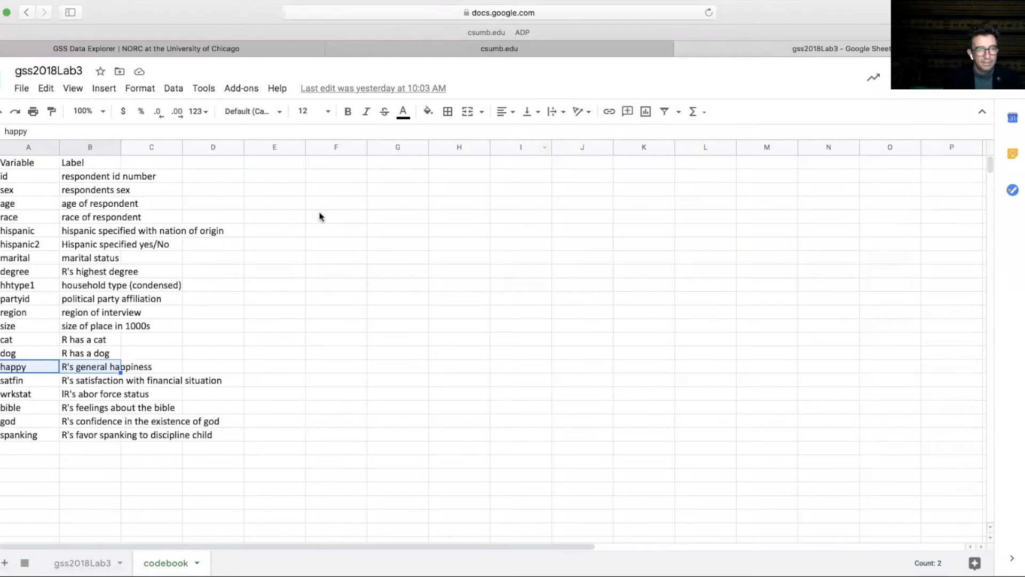
{"action": "left_click", "coordinate": [28, 369]}
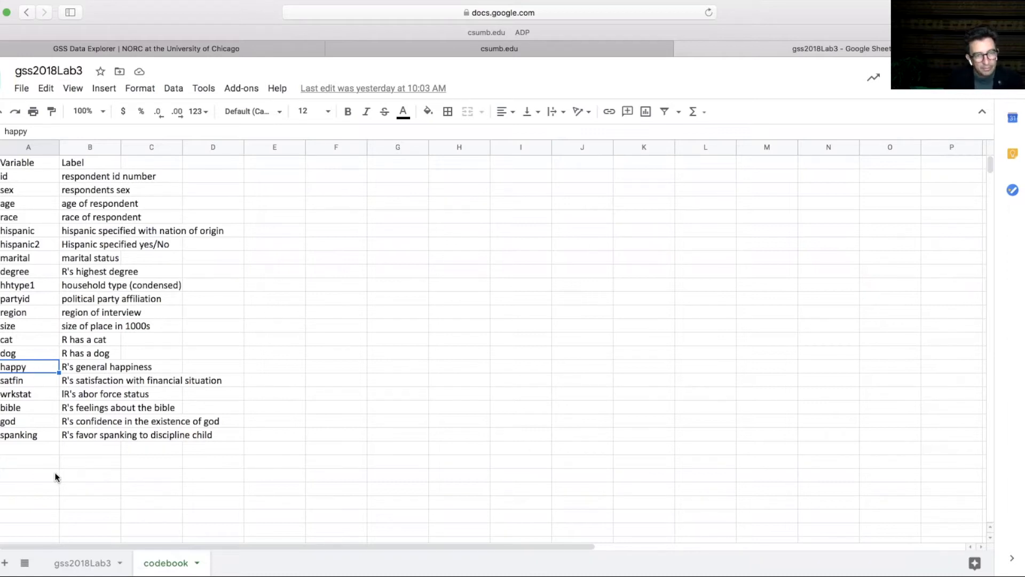
Open the gss2018Lab3 data sheet and move along its header row to the happy column.
{"action": "left_click", "coordinate": [83, 562]}
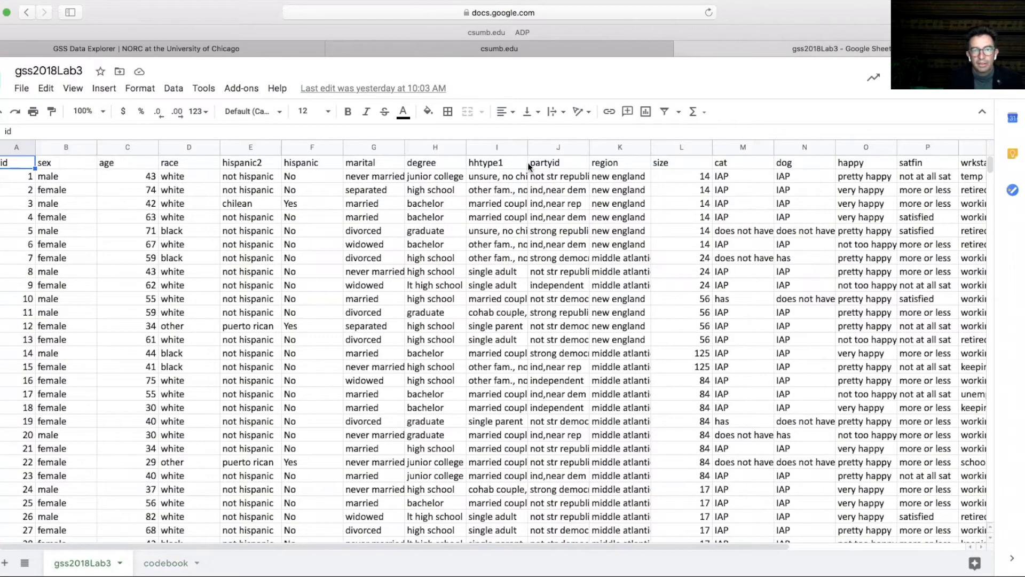
{"action": "left_click", "coordinate": [502, 163]}
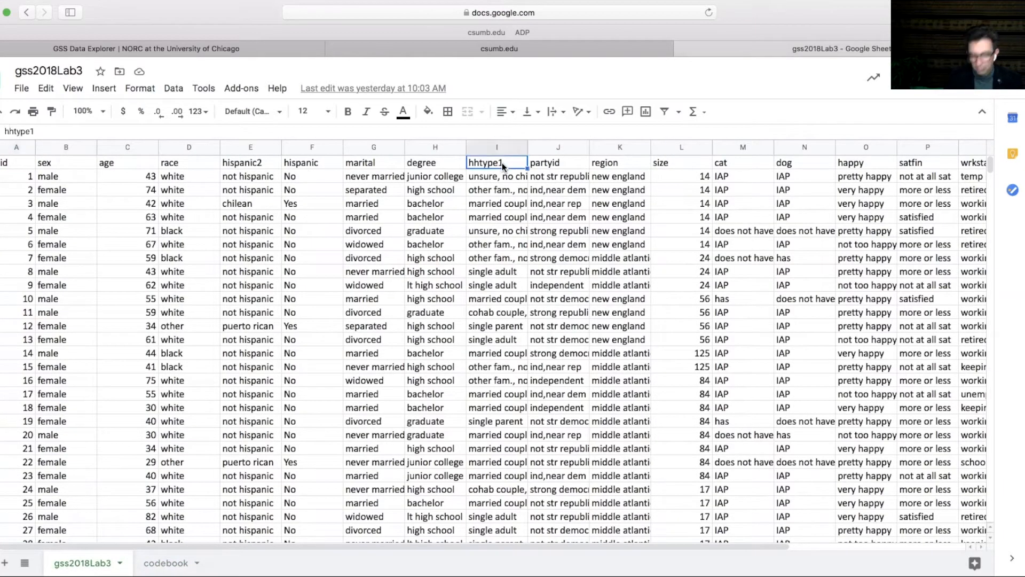
{"action": "key", "text": "Right"}
{"action": "key", "text": "Right"}
{"action": "key", "text": "Right"}
{"action": "key", "text": "Right"}
{"action": "key", "text": "Right"}
{"action": "key", "text": "Right"}
{"action": "key", "text": "Right"}
{"action": "key", "text": "Right"}
{"action": "key", "text": "Right"}
{"action": "key", "text": "Left"}
{"action": "key", "text": "Left"}
{"action": "key", "text": "Left"}
{"action": "key", "text": "Left"}
{"action": "key", "text": "Right"}
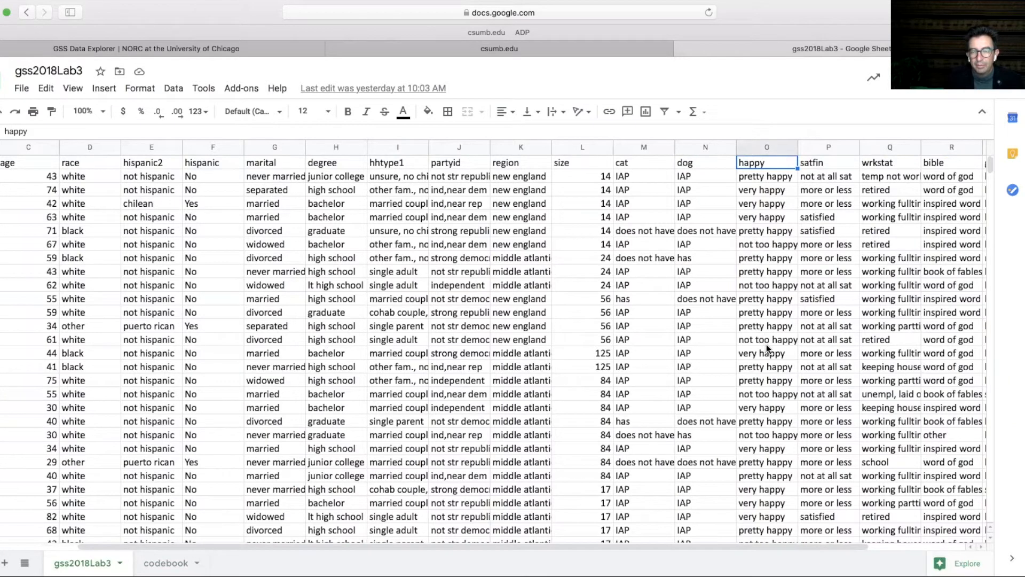
Create a pivot table on a new sheet from the entire gss2018Lab3 data range.
{"action": "left_click_drag", "start_coordinate": [991, 166], "coordinate": [995, 526]}
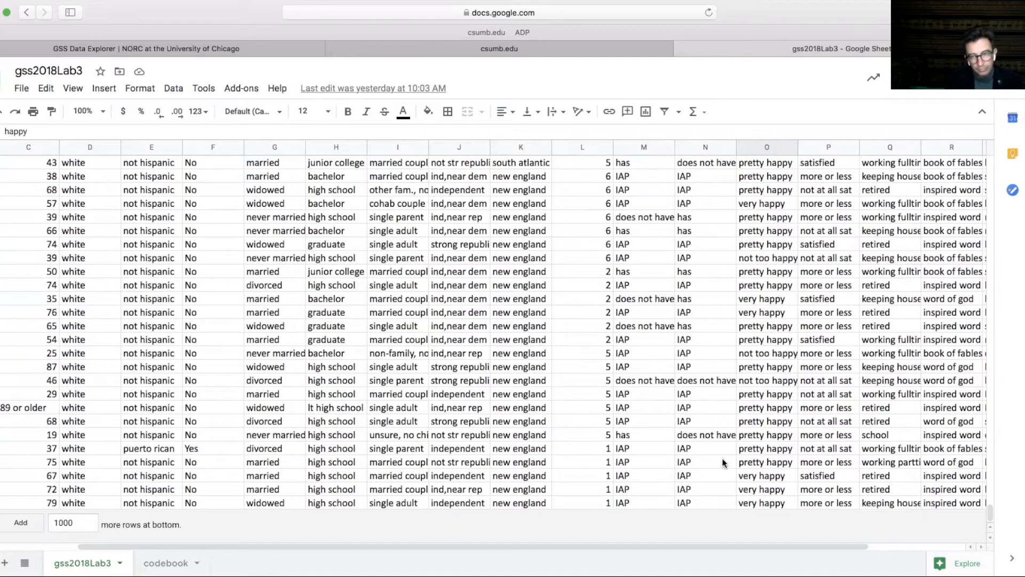
{"action": "left_click_drag", "start_coordinate": [989, 512], "coordinate": [988, 167]}
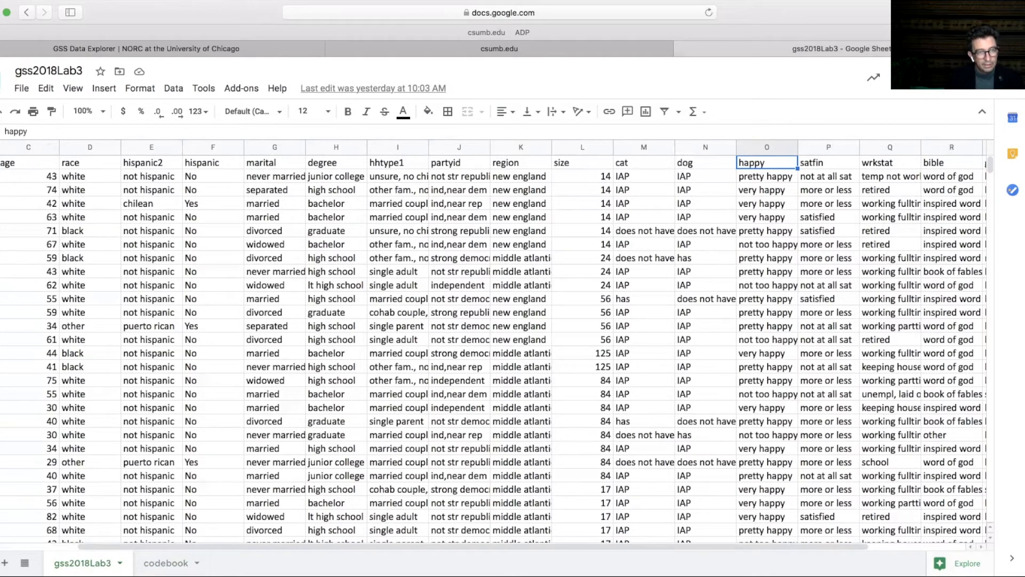
{"action": "left_click", "coordinate": [16, 162]}
{"action": "key", "text": "ctrl+a"}
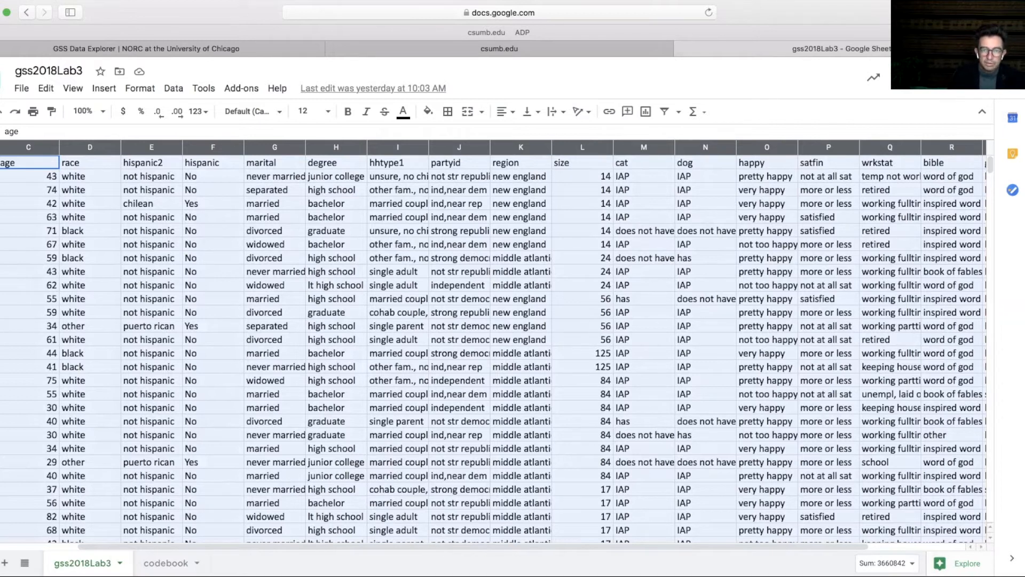
{"action": "left_click", "coordinate": [174, 89]}
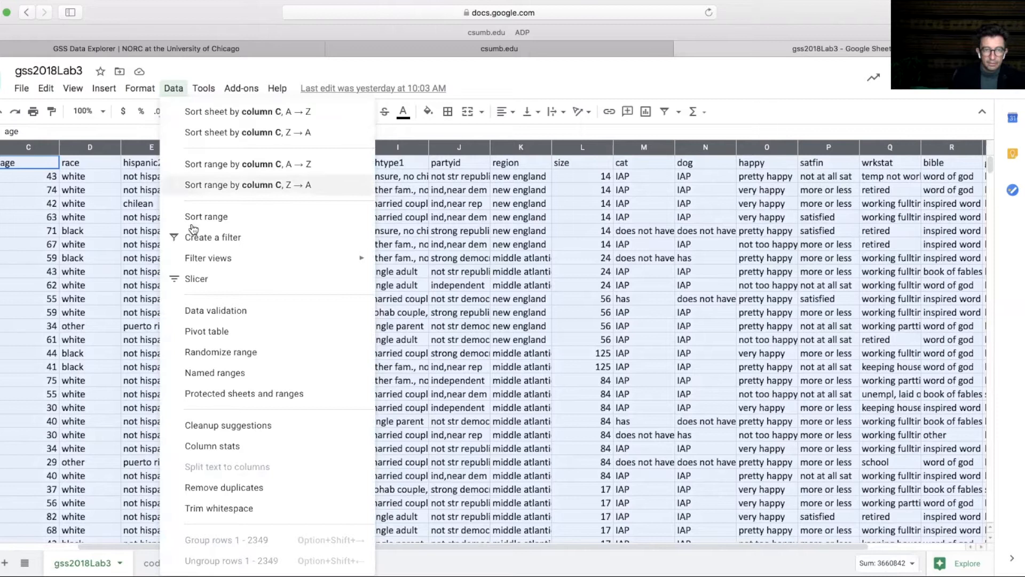
{"action": "left_click", "coordinate": [221, 333]}
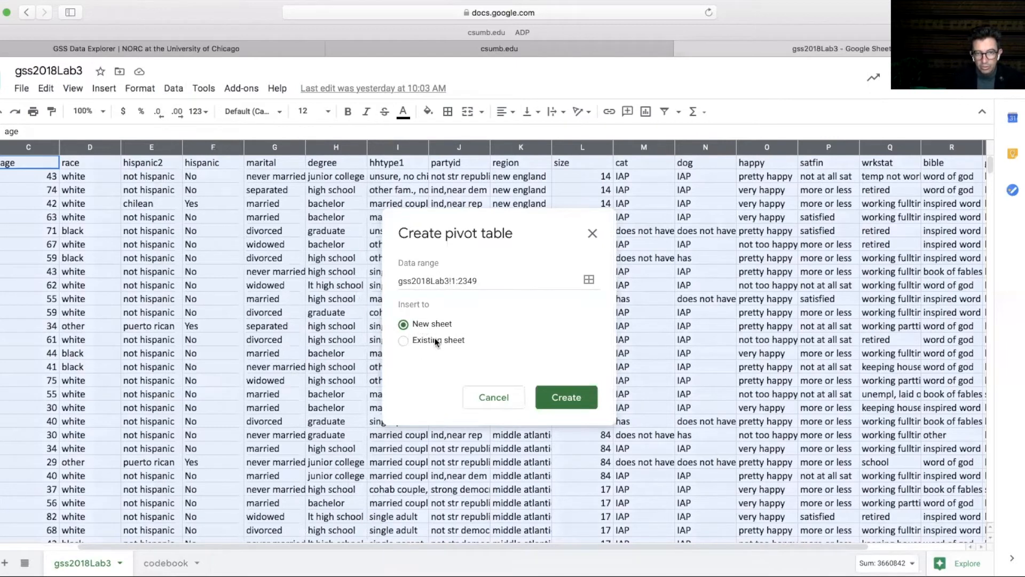
{"action": "left_click", "coordinate": [568, 397]}
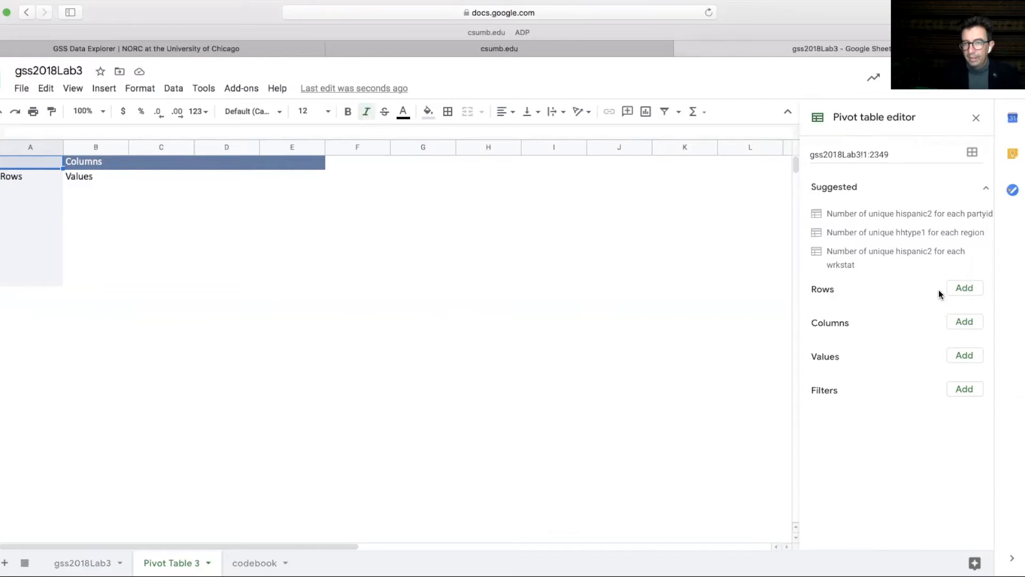
Add happy as both the pivot table's rows and its COUNTA values, and widen column B to fit its header.
{"action": "left_click", "coordinate": [965, 289]}
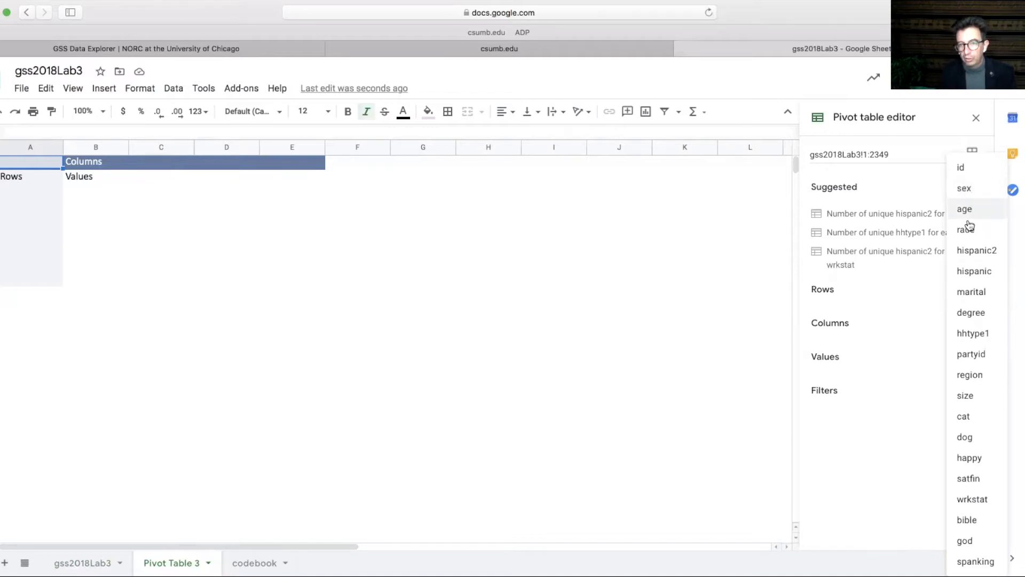
{"action": "left_click", "coordinate": [970, 458]}
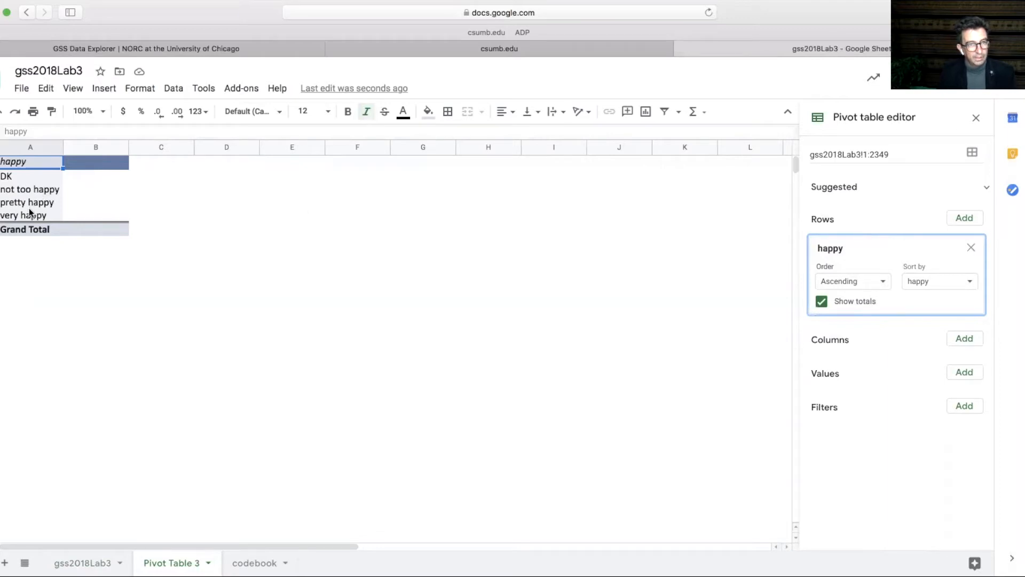
{"action": "left_click", "coordinate": [11, 182]}
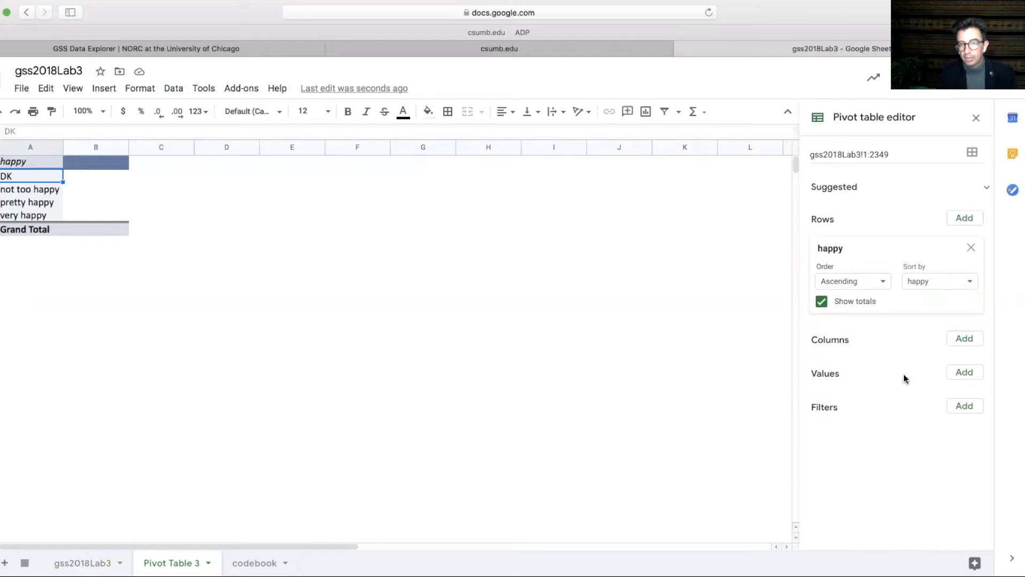
{"action": "left_click", "coordinate": [961, 375]}
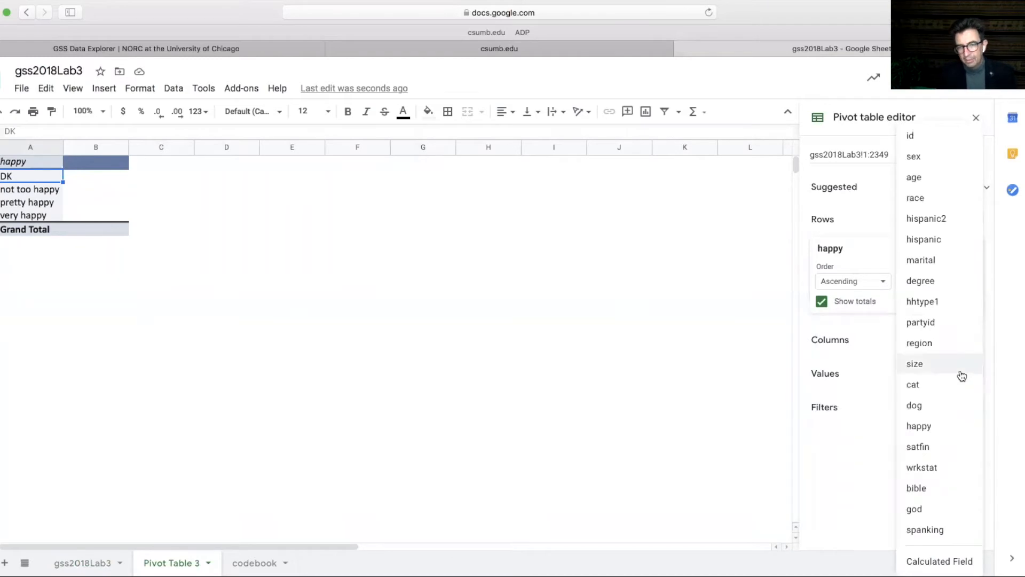
{"action": "left_click", "coordinate": [943, 431]}
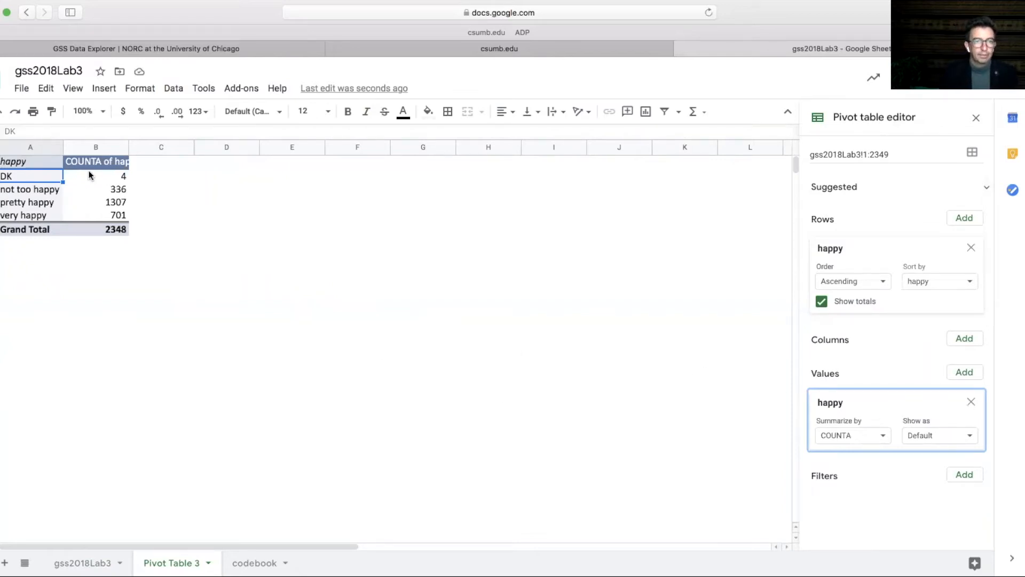
{"action": "left_click_drag", "start_coordinate": [128, 147], "coordinate": [153, 151]}
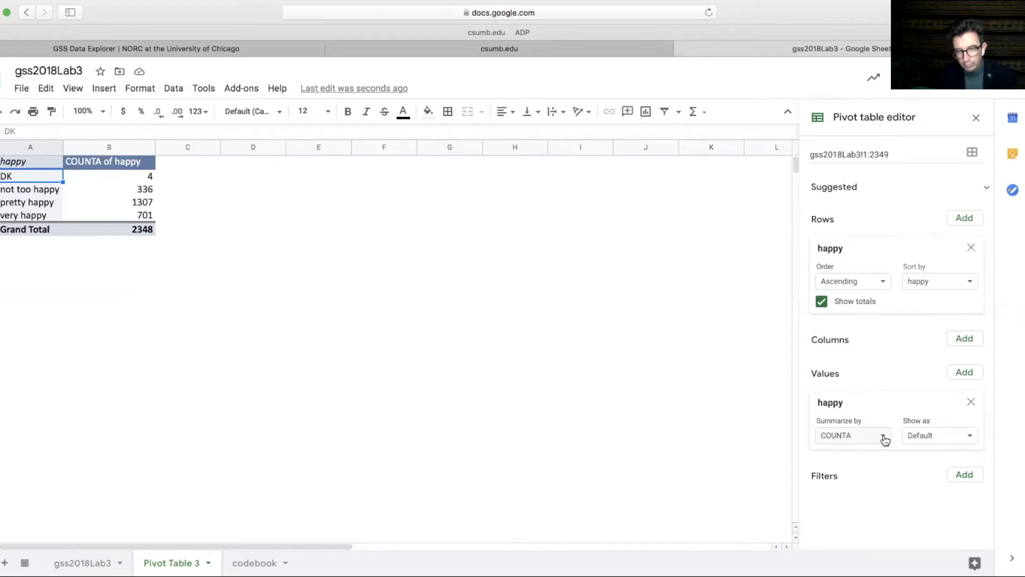
Try showing the happy values as % of column, and return them to Default.
{"action": "left_click", "coordinate": [883, 439]}
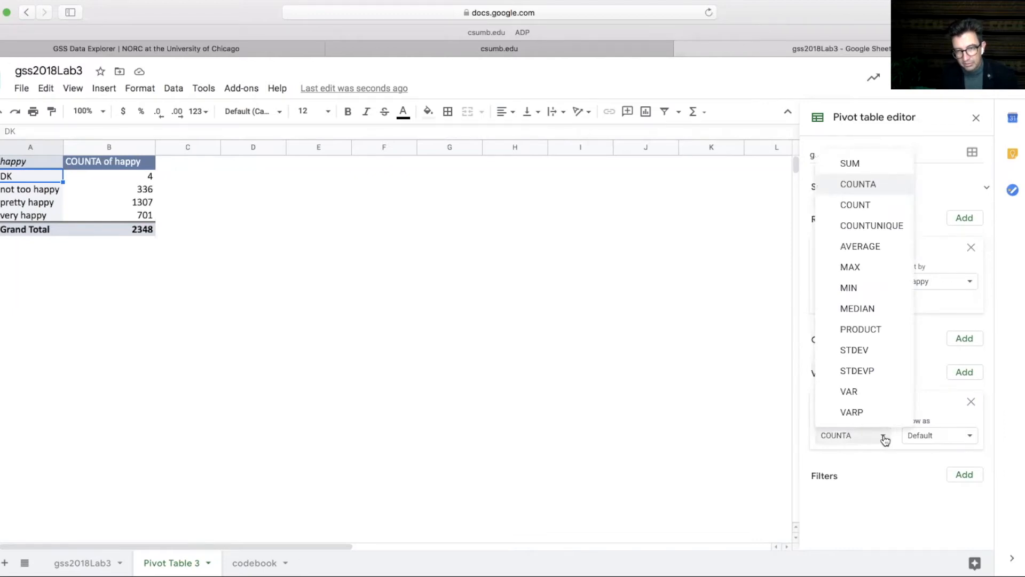
{"action": "left_click", "coordinate": [885, 453]}
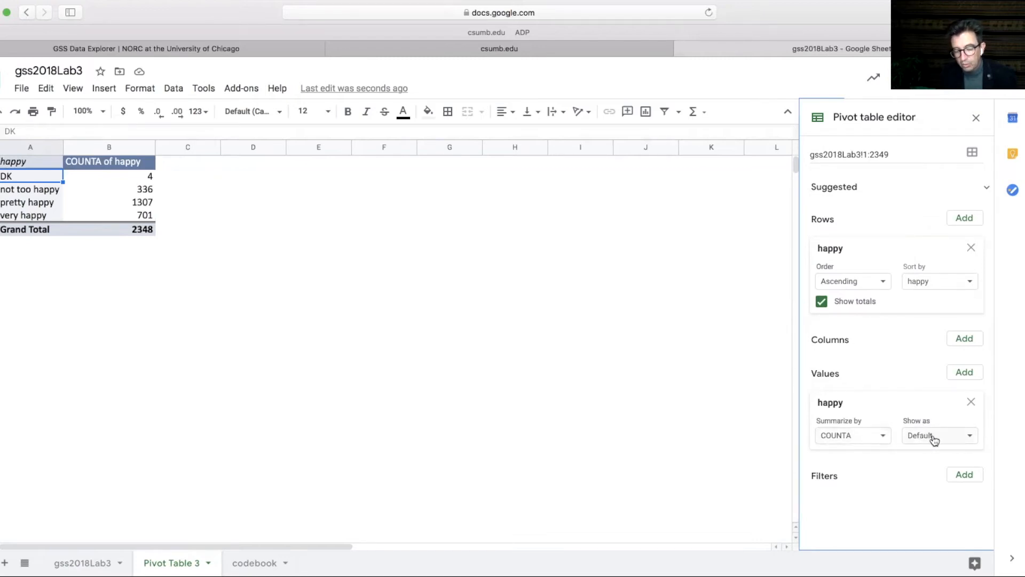
{"action": "left_click", "coordinate": [970, 439]}
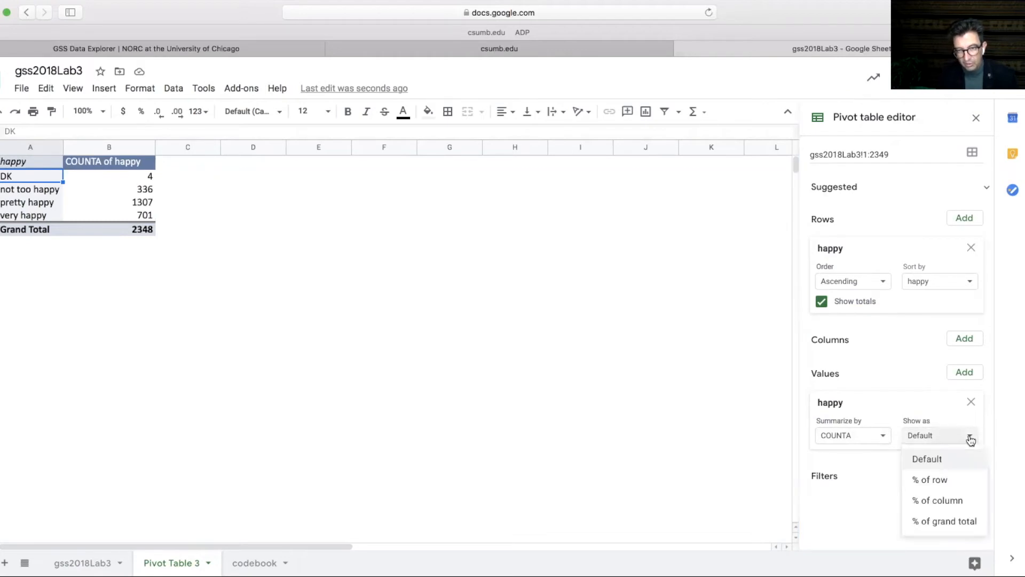
{"action": "left_click", "coordinate": [959, 504]}
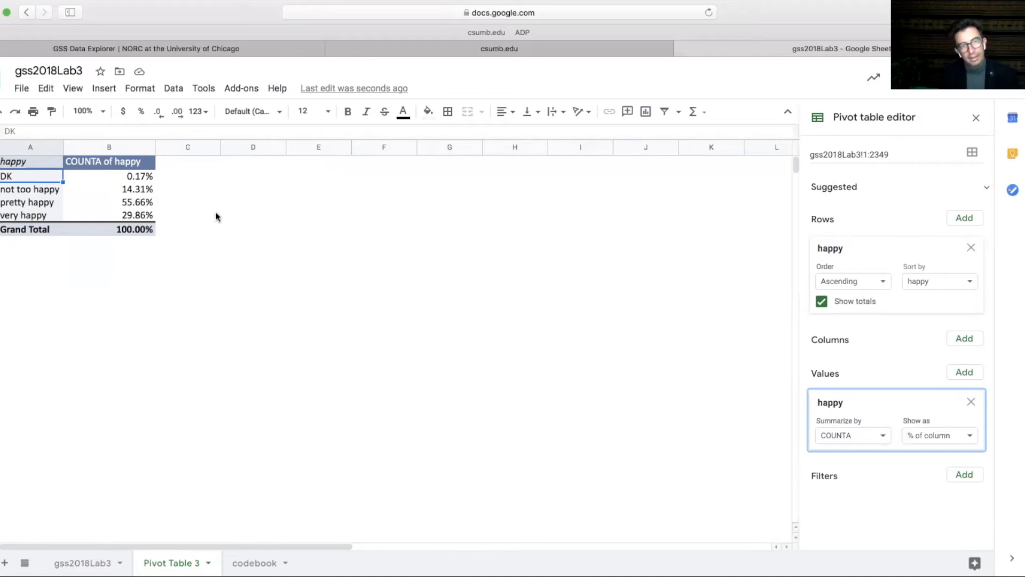
{"action": "left_click", "coordinate": [971, 440]}
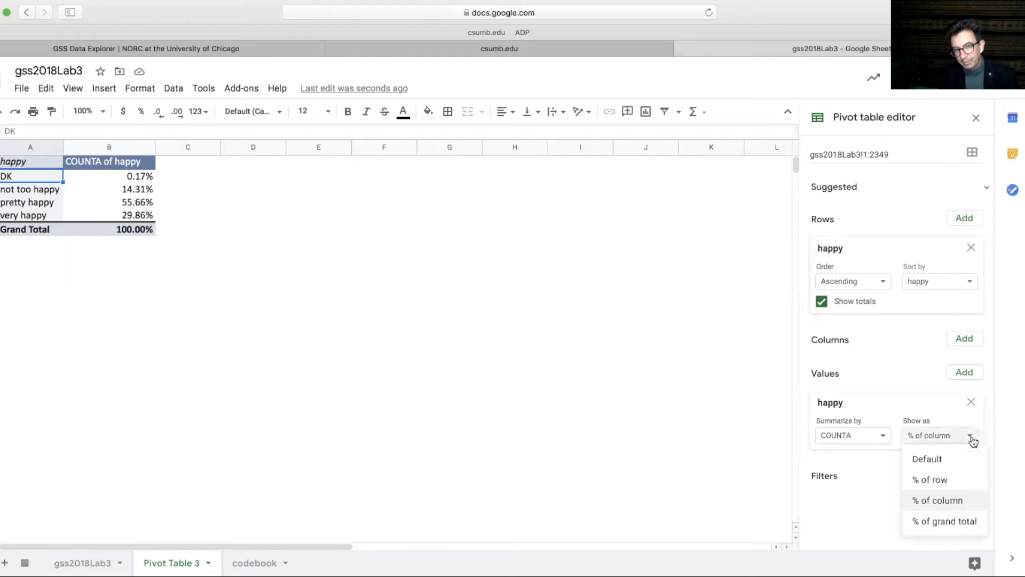
{"action": "left_click", "coordinate": [955, 466]}
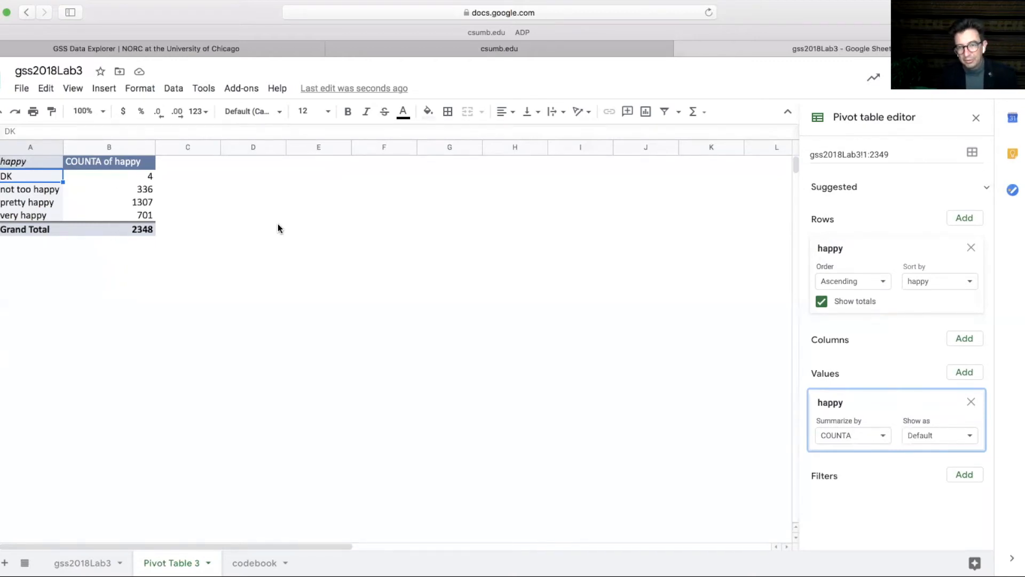
Add happy as a second COUNTA value shown as % of column, and widen column C to fit its header.
{"action": "left_click", "coordinate": [964, 374]}
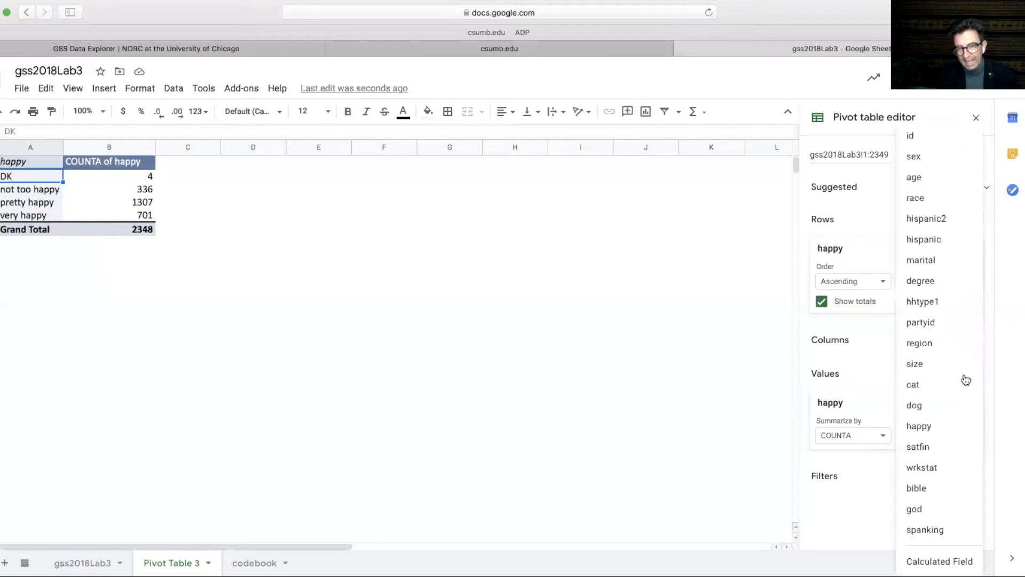
{"action": "left_click", "coordinate": [954, 426]}
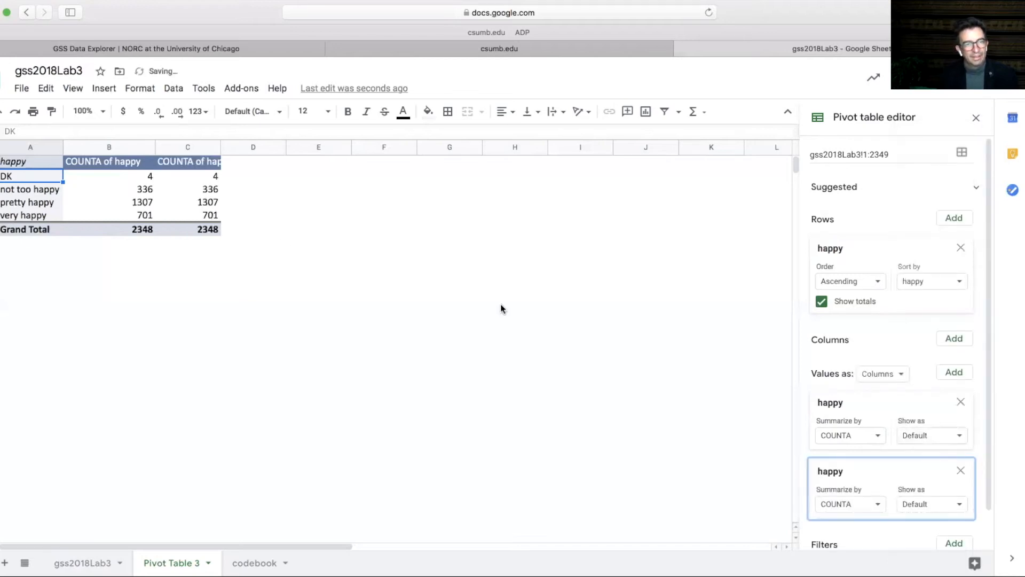
{"action": "left_click_drag", "start_coordinate": [220, 150], "coordinate": [240, 150]}
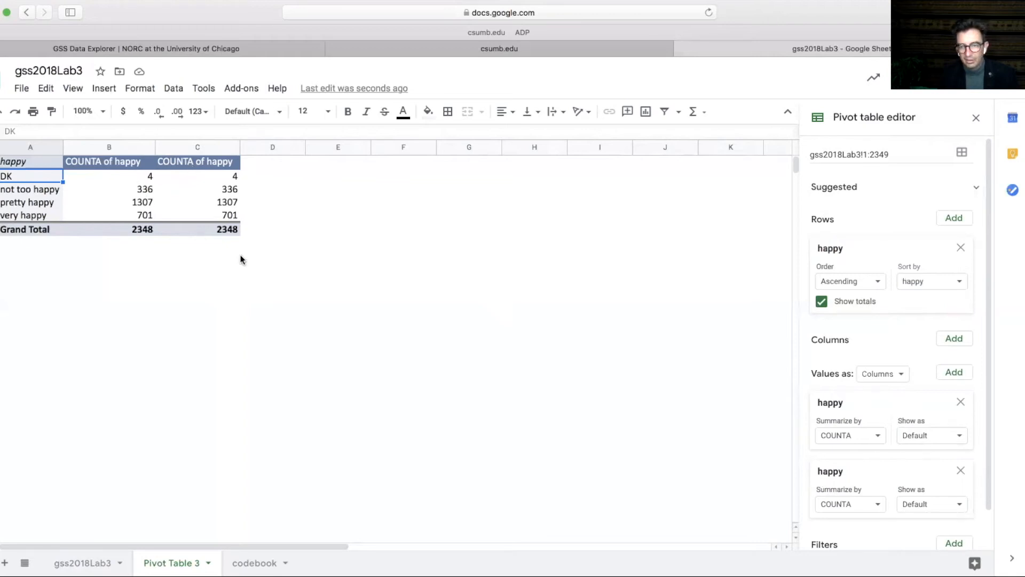
{"action": "left_click", "coordinate": [960, 507]}
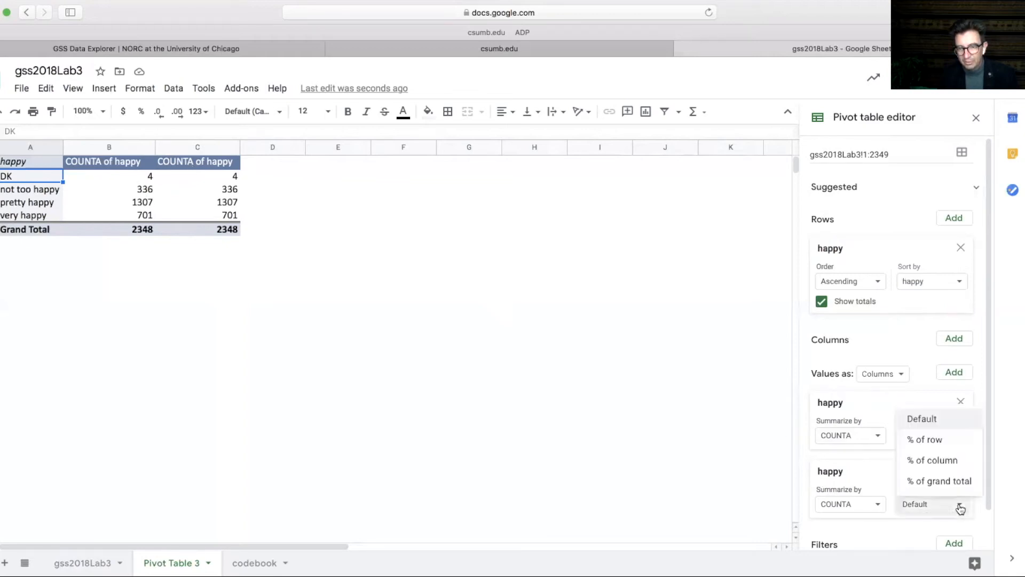
{"action": "left_click", "coordinate": [956, 468]}
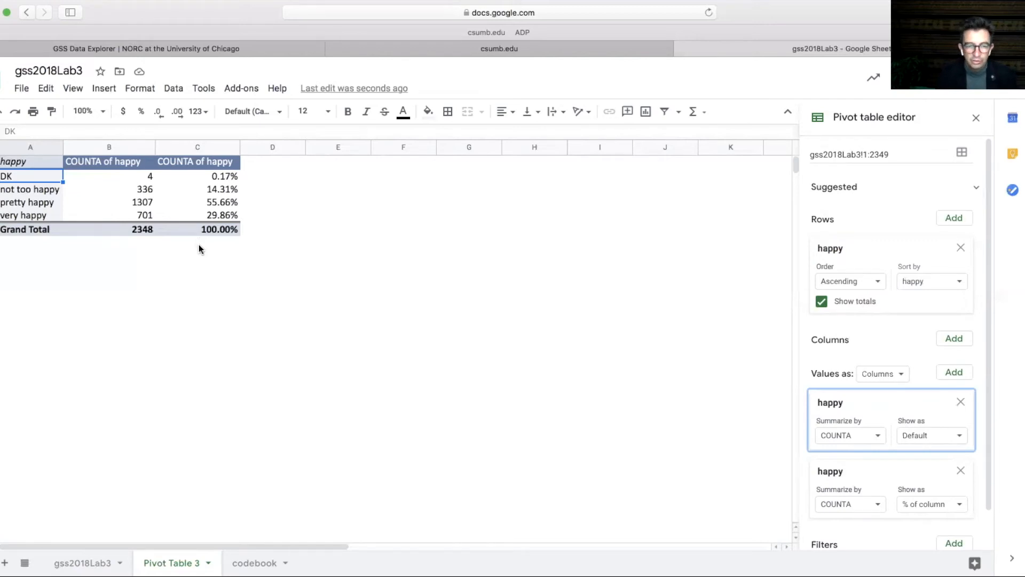
Copy the whole pivot table in A1:C6, from the happy header through the Grand Total row.
{"action": "left_click", "coordinate": [96, 193]}
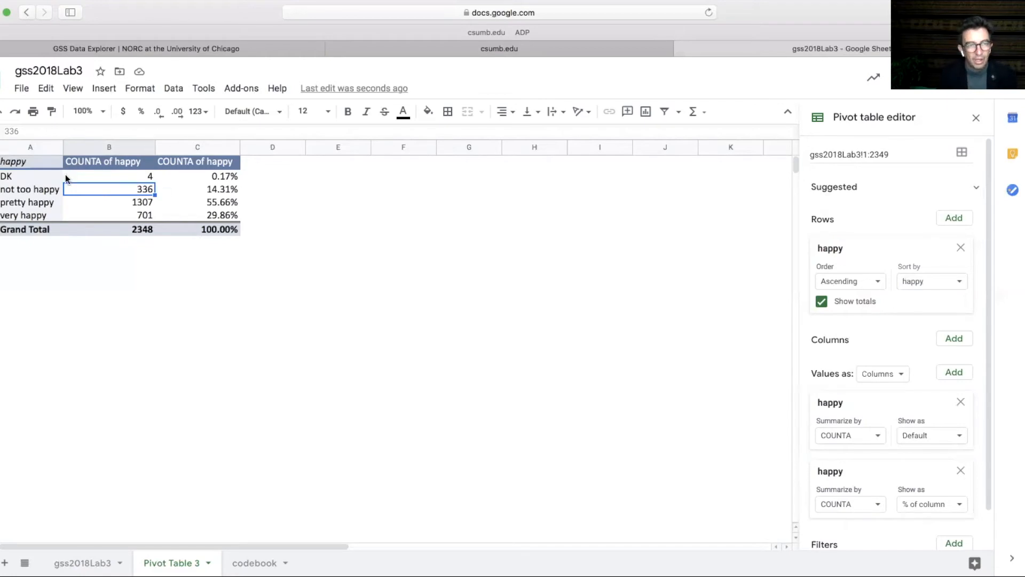
{"action": "left_click", "coordinate": [19, 164]}
{"action": "left_click_drag", "start_coordinate": [60, 162], "coordinate": [225, 231]}
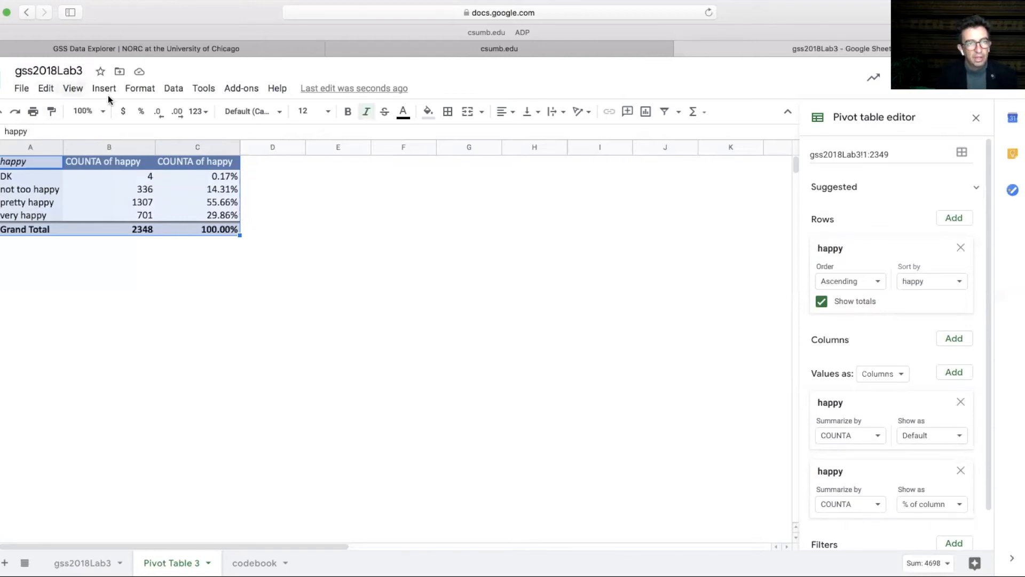
{"action": "left_click", "coordinate": [46, 88]}
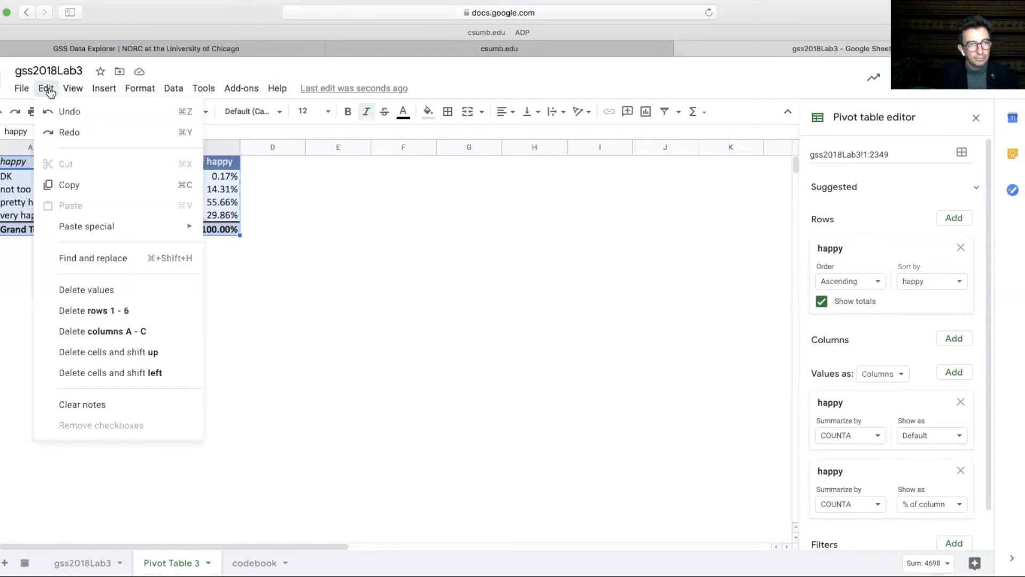
{"action": "left_click", "coordinate": [95, 191]}
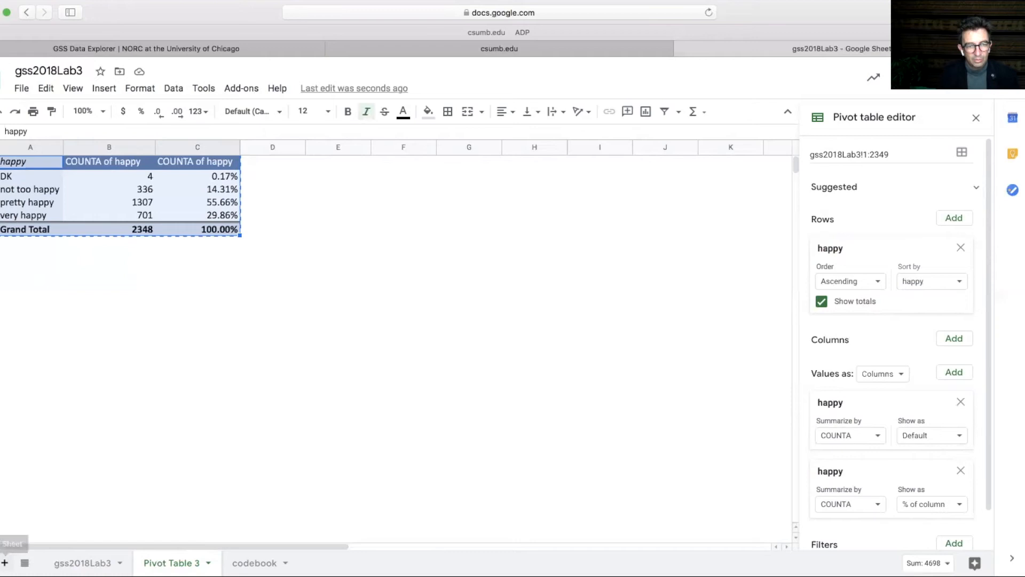
Add a new sheet and paste the copied pivot table there as values only, starting at cell B4.
{"action": "left_click", "coordinate": [4, 562]}
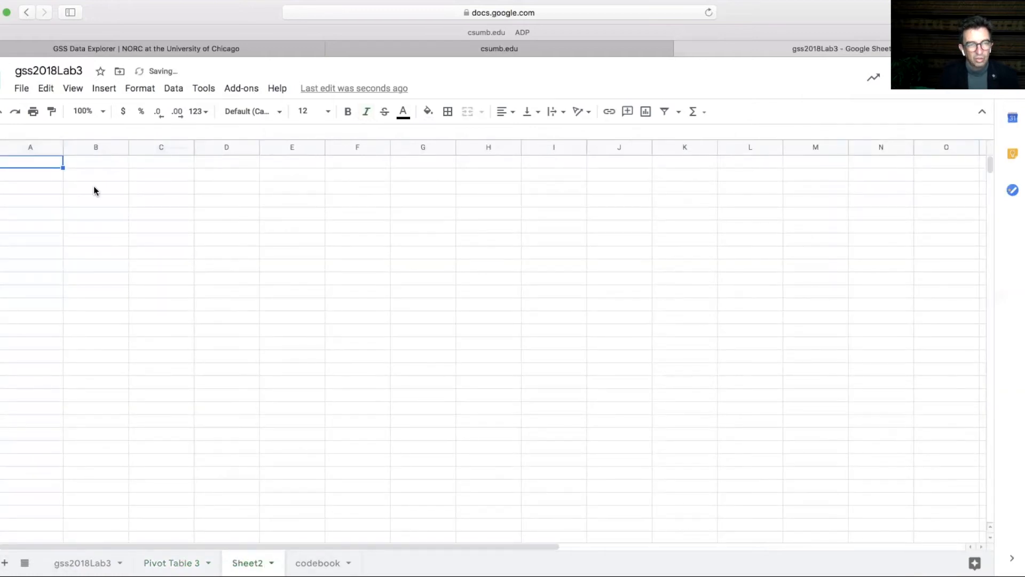
{"action": "left_click", "coordinate": [85, 200]}
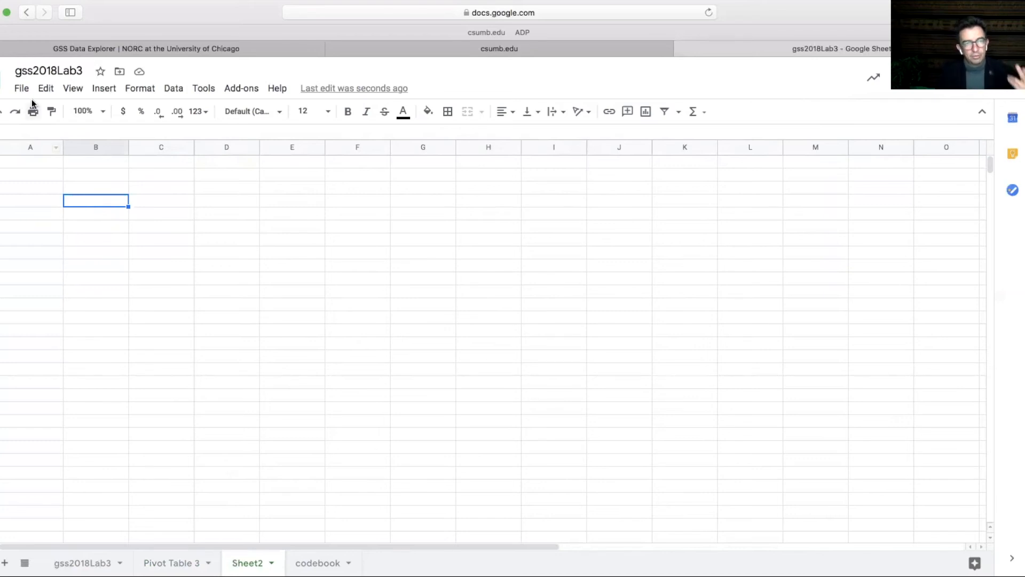
{"action": "left_click", "coordinate": [46, 88]}
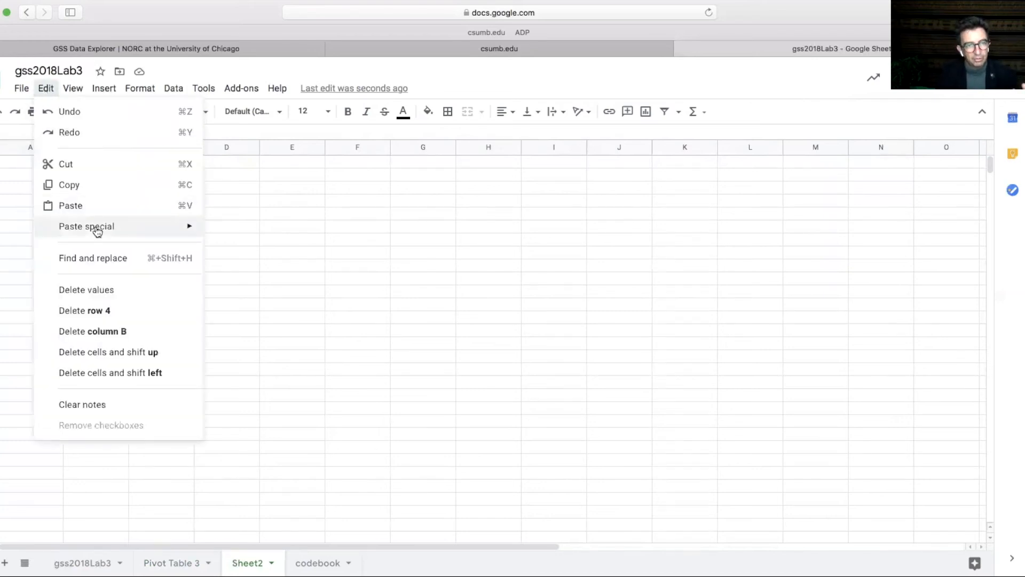
{"action": "mouse_move", "coordinate": [179, 229]}
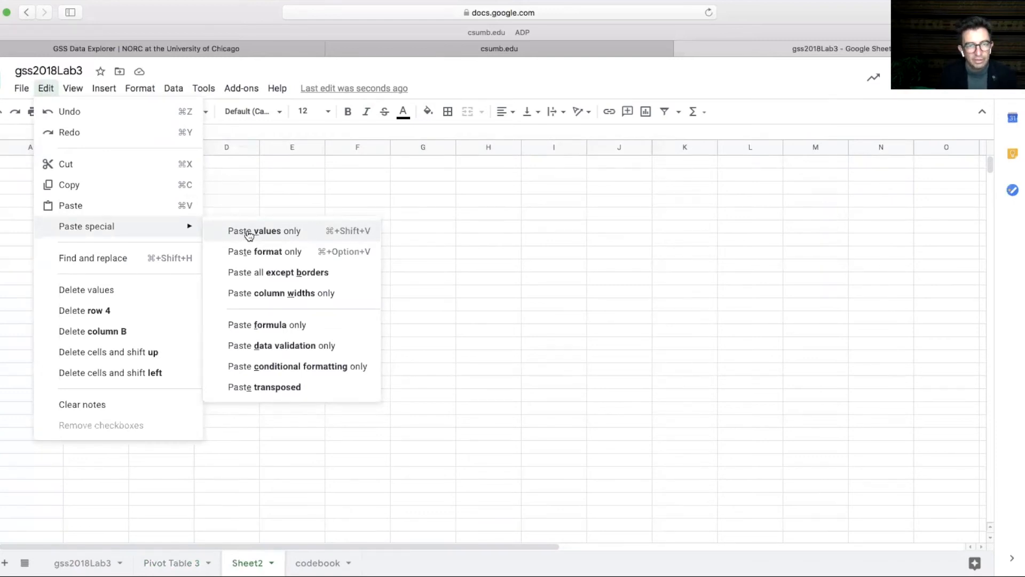
{"action": "left_click", "coordinate": [249, 234]}
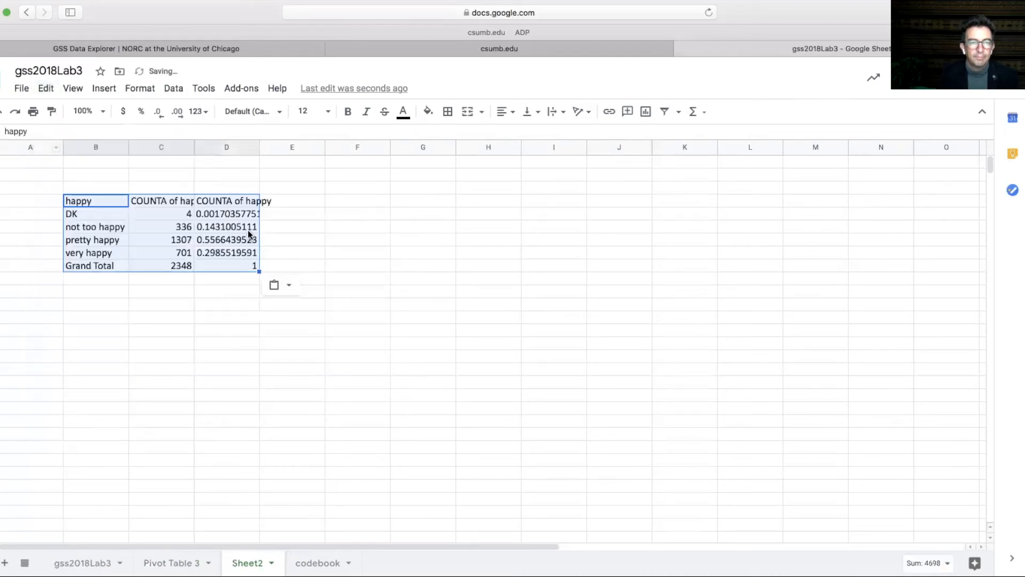
Widen column C to fit its header, and format the proportions in D5:D9 as Percent.
{"action": "left_click", "coordinate": [206, 296]}
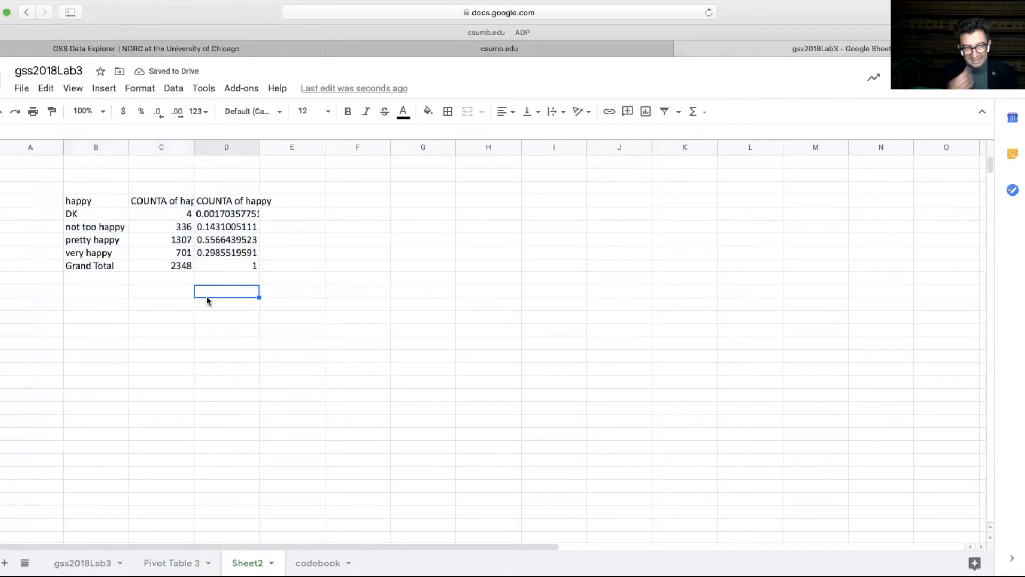
{"action": "double_click", "coordinate": [193, 148]}
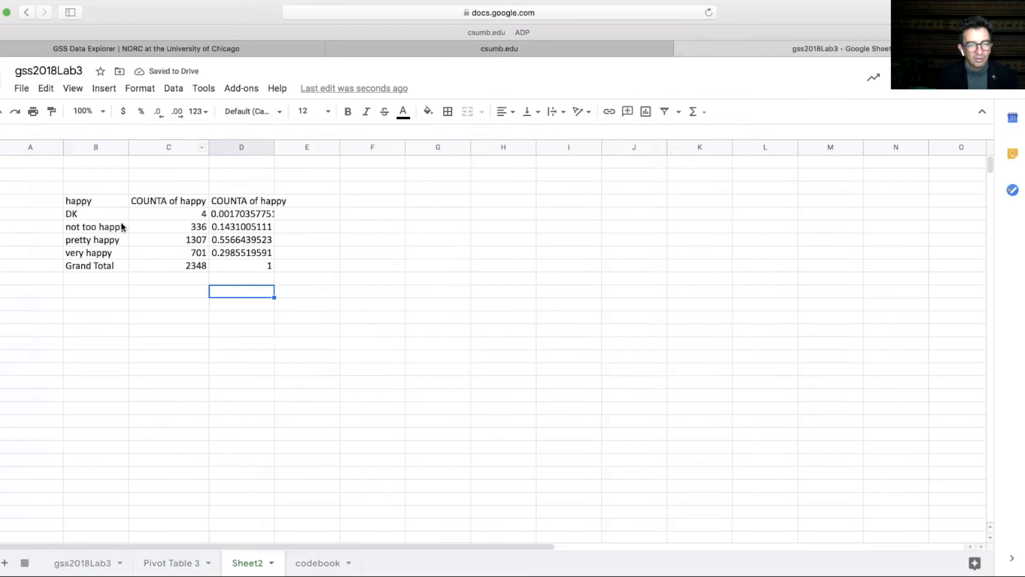
{"action": "left_click", "coordinate": [240, 213]}
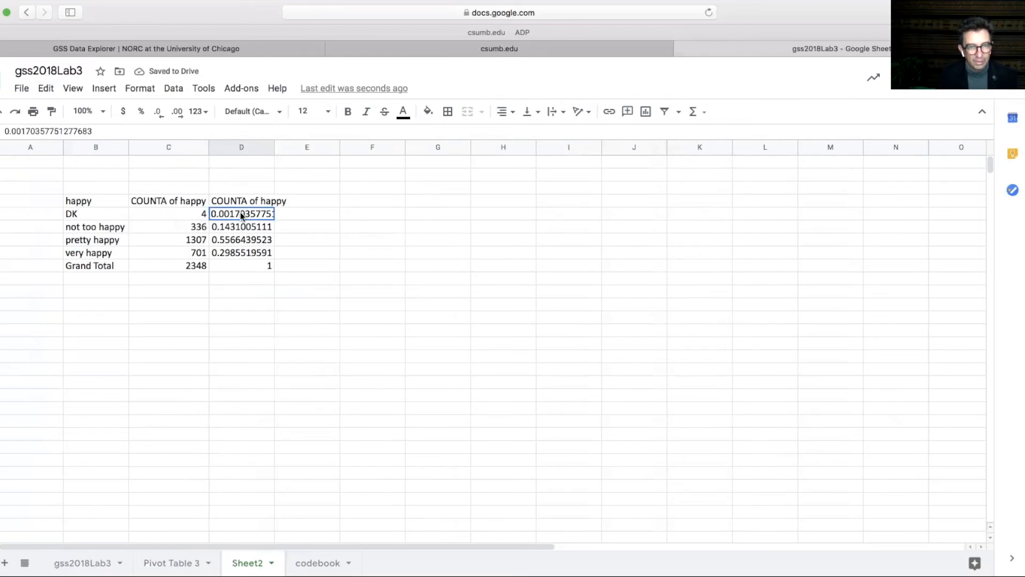
{"action": "left_click", "coordinate": [241, 263], "text": "shift"}
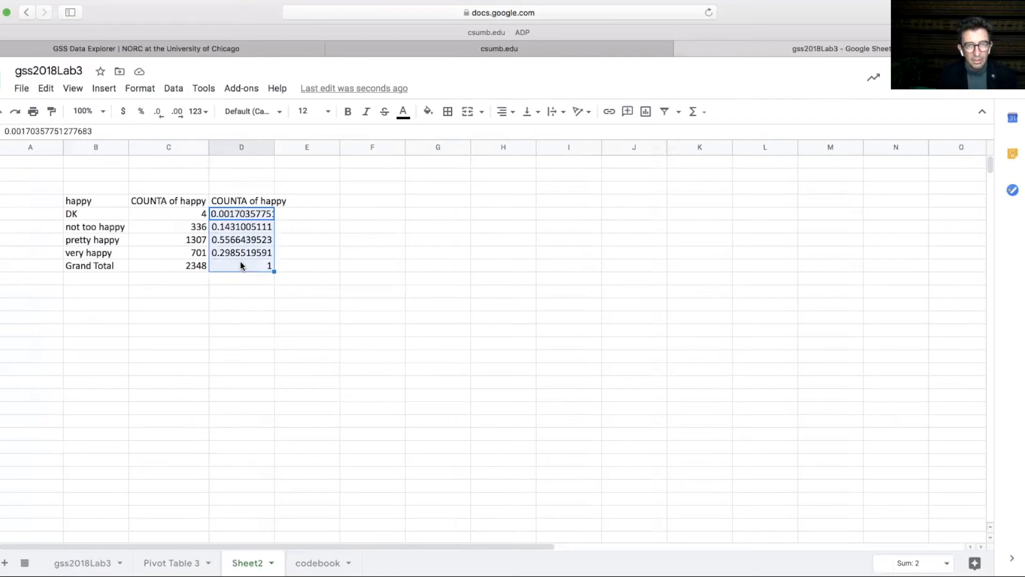
{"action": "left_click", "coordinate": [203, 113]}
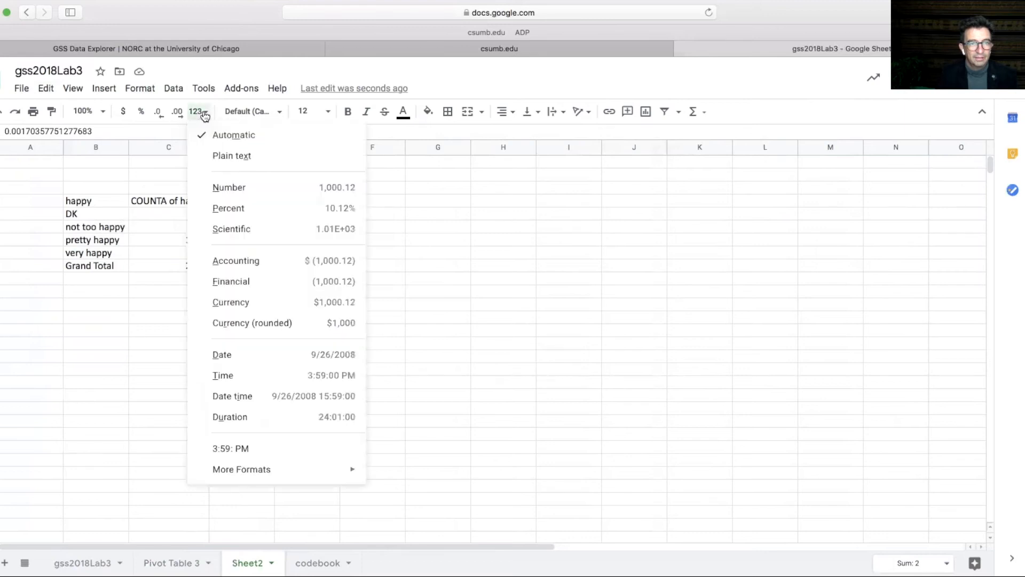
{"action": "left_click", "coordinate": [242, 209]}
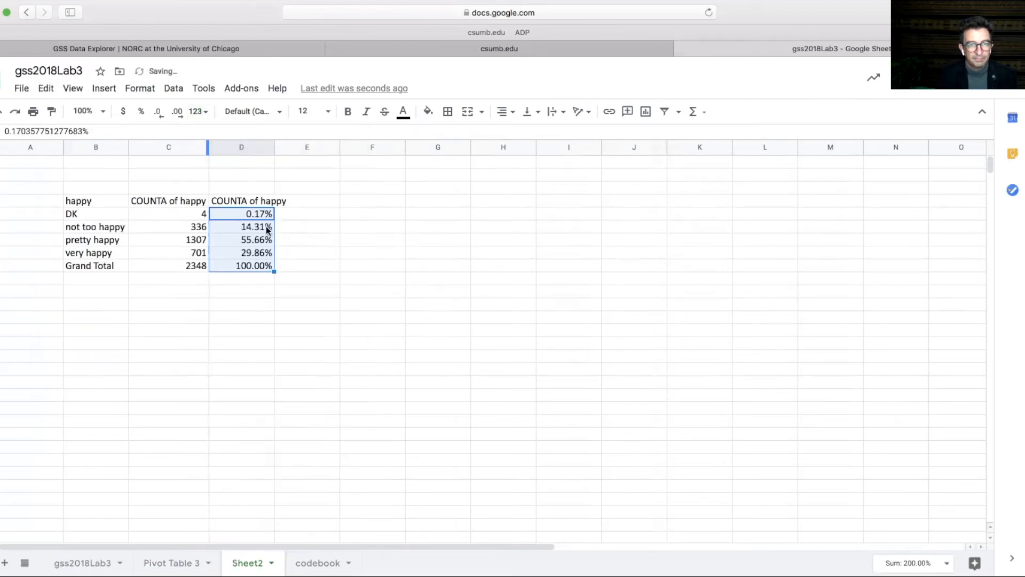
{"action": "left_click", "coordinate": [266, 291]}
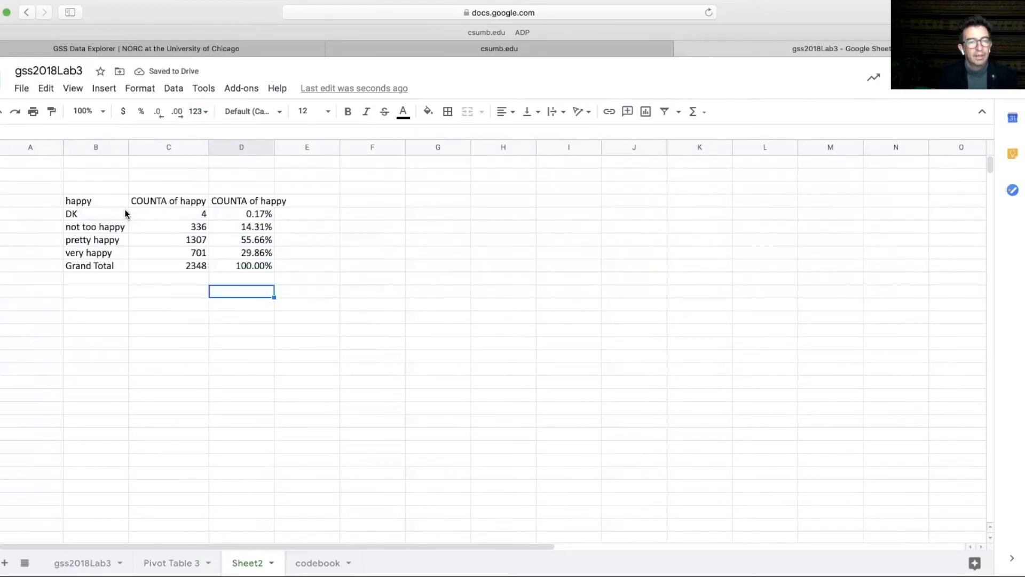
Rename the two COUNTA of happy headers: "%" in D4 and "Frequency" in C4.
{"action": "left_click", "coordinate": [149, 201]}
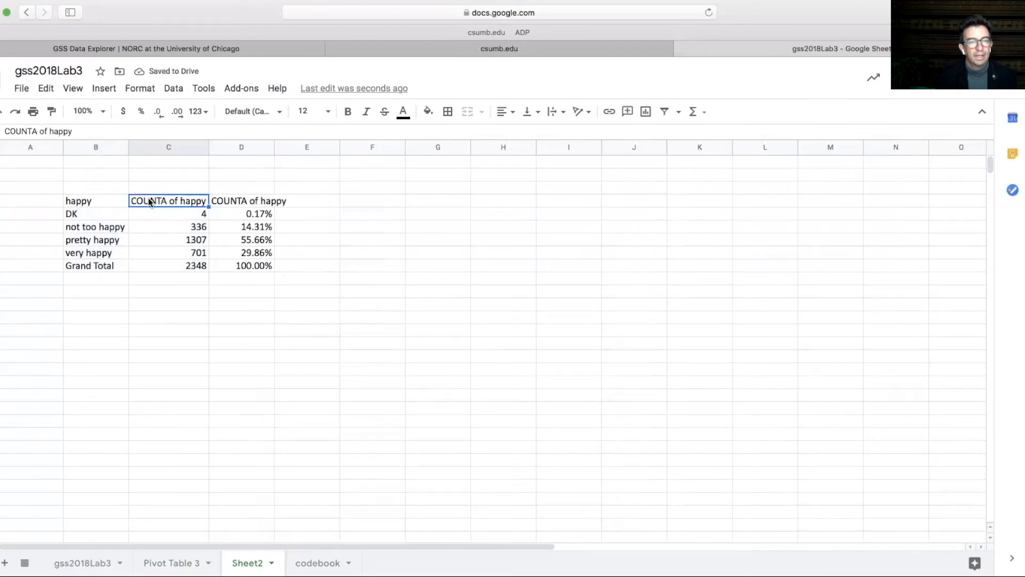
{"action": "left_click", "coordinate": [260, 201]}
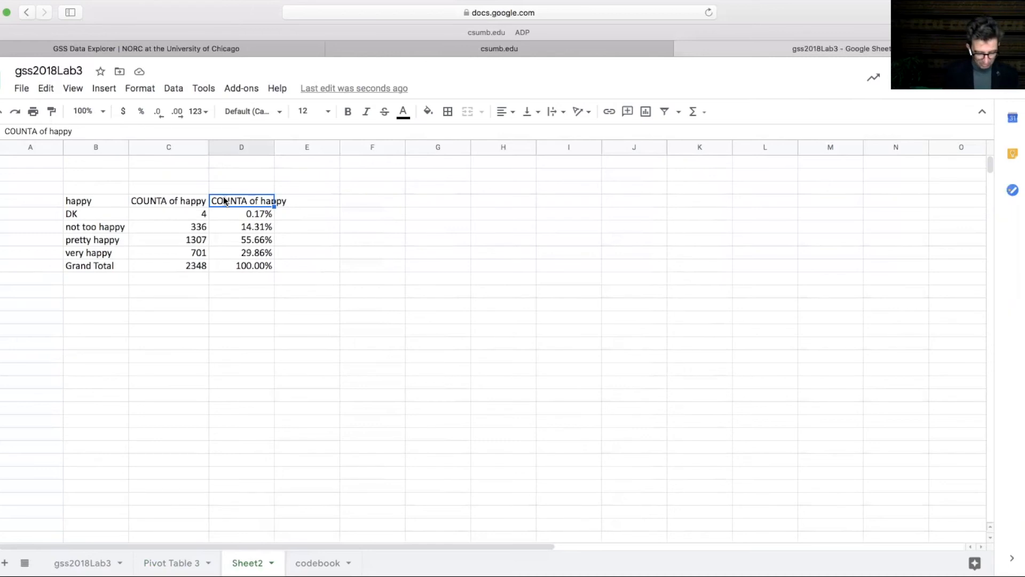
{"action": "type", "text": "%"}
{"action": "key", "text": "Return"}
{"action": "key", "text": "Up"}
{"action": "key", "text": "Left"}
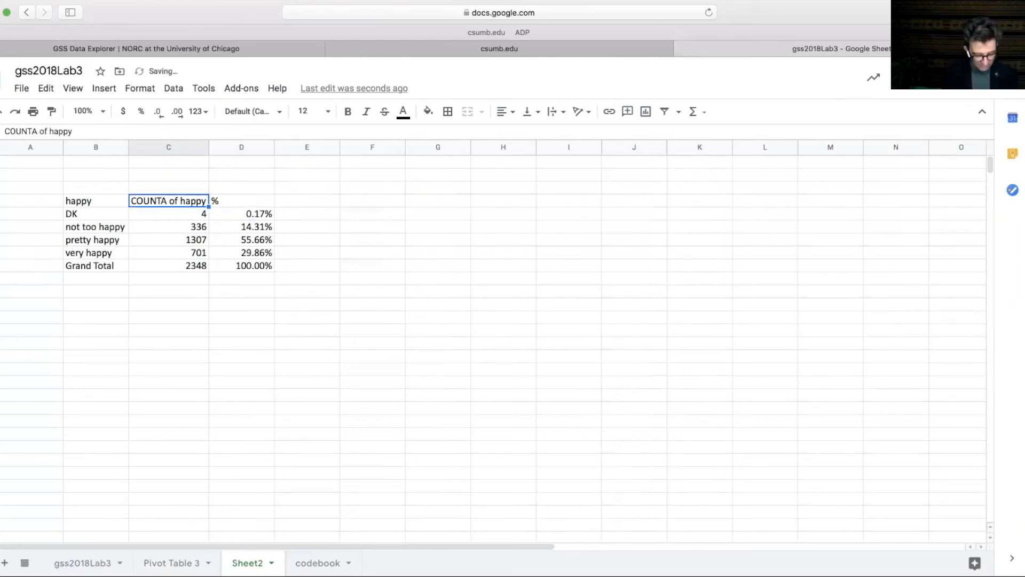
{"action": "type", "text": "Frequency"}
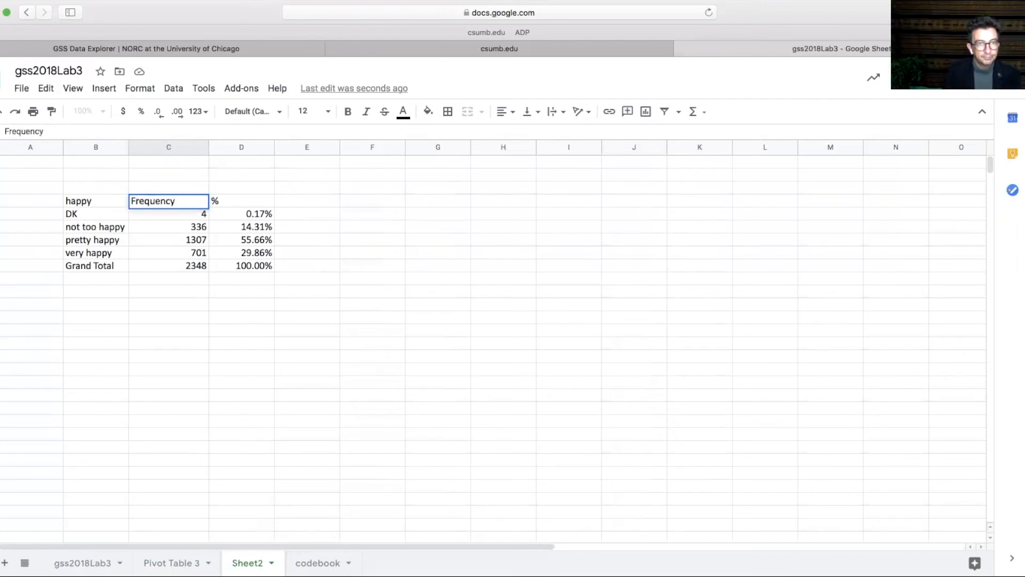
{"action": "key", "text": "Return"}
Centre the Frequency and % headers in C4:D4 horizontally.
{"action": "key", "text": "Up"}
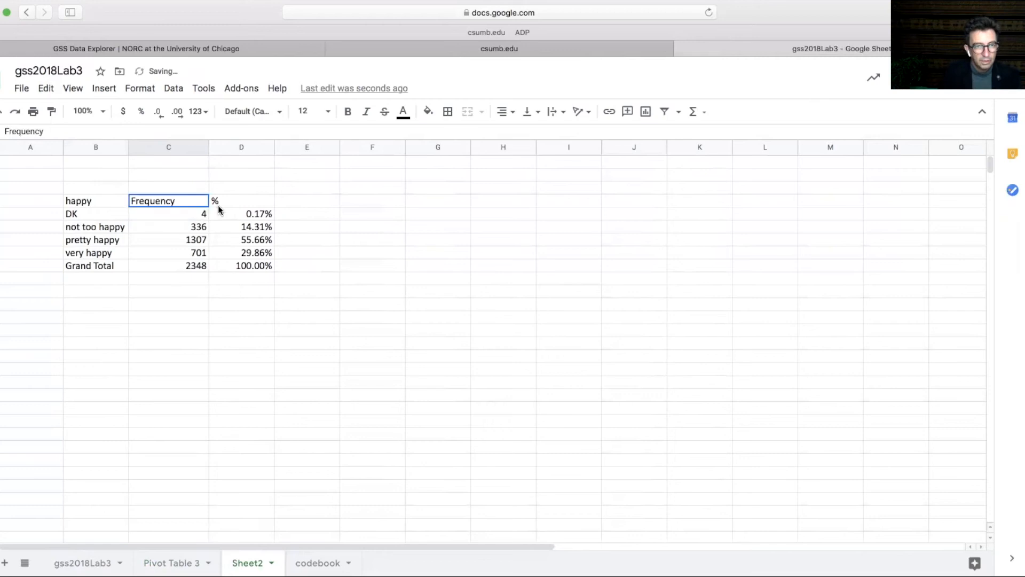
{"action": "left_click", "coordinate": [228, 201], "text": "shift"}
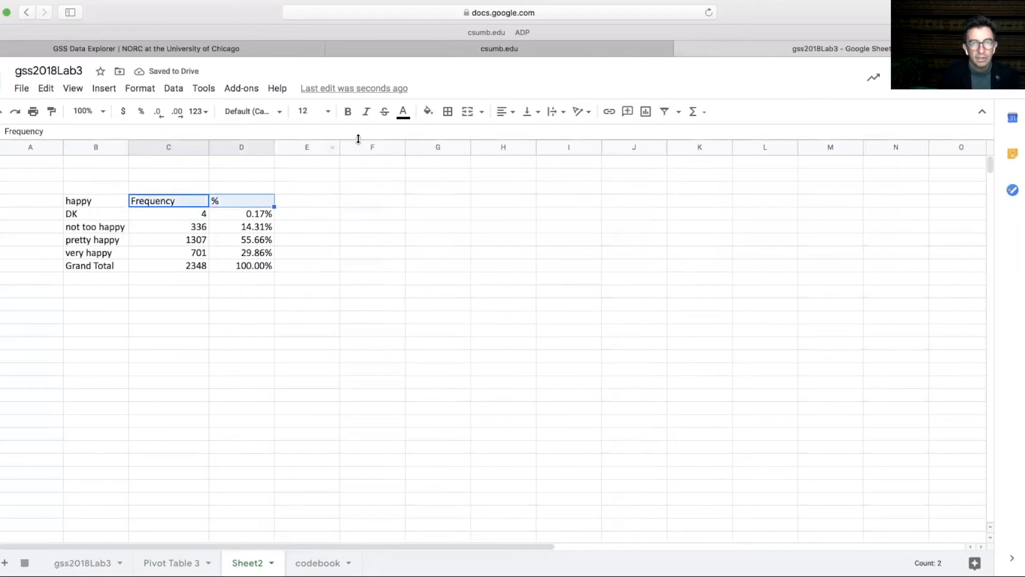
{"action": "left_click", "coordinate": [512, 117]}
{"action": "left_click", "coordinate": [518, 134]}
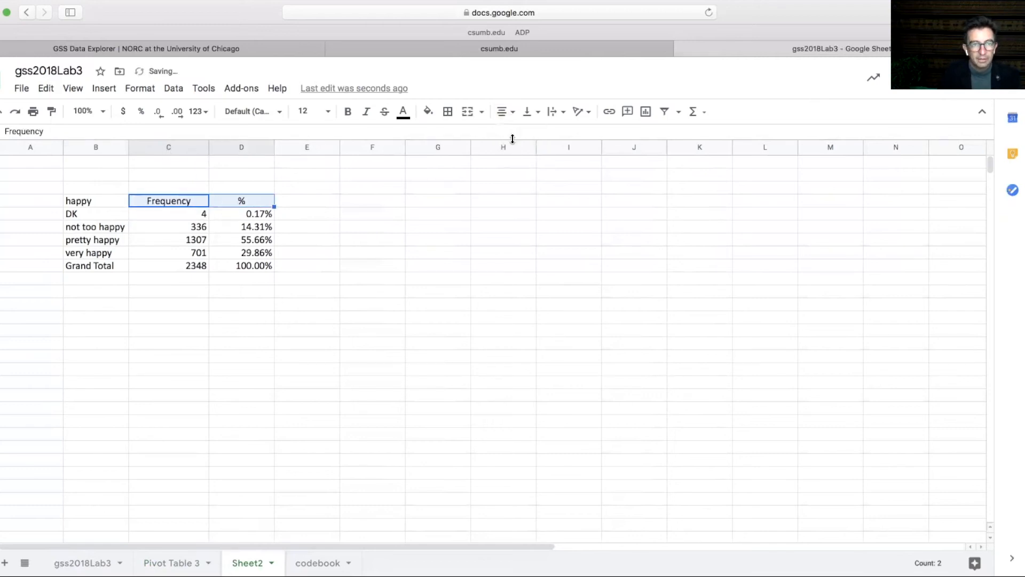
Add a bottom border under the very happy row and under the header row, across columns B to D.
{"action": "left_click_drag", "start_coordinate": [83, 252], "coordinate": [247, 252]}
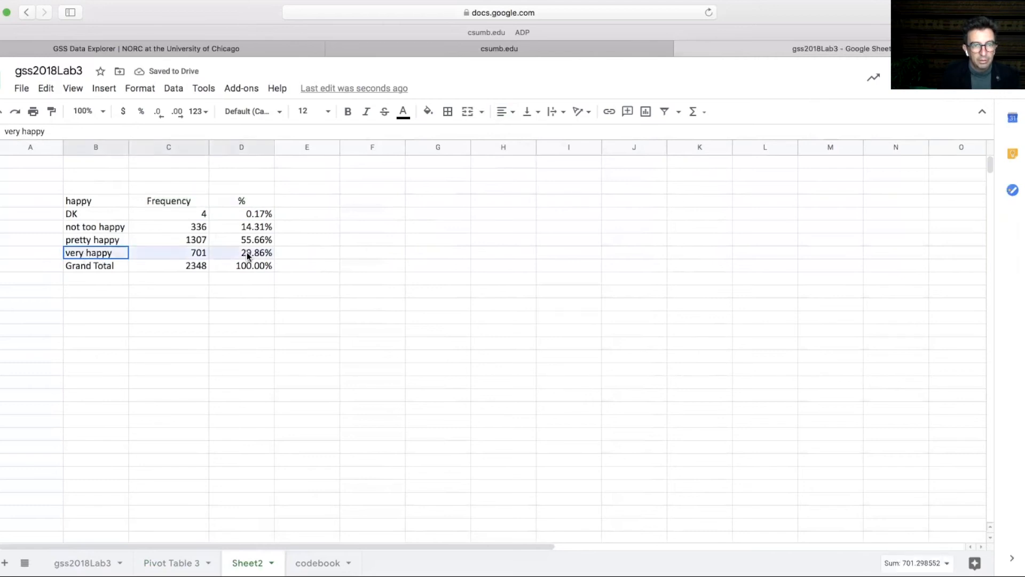
{"action": "left_click", "coordinate": [447, 112]}
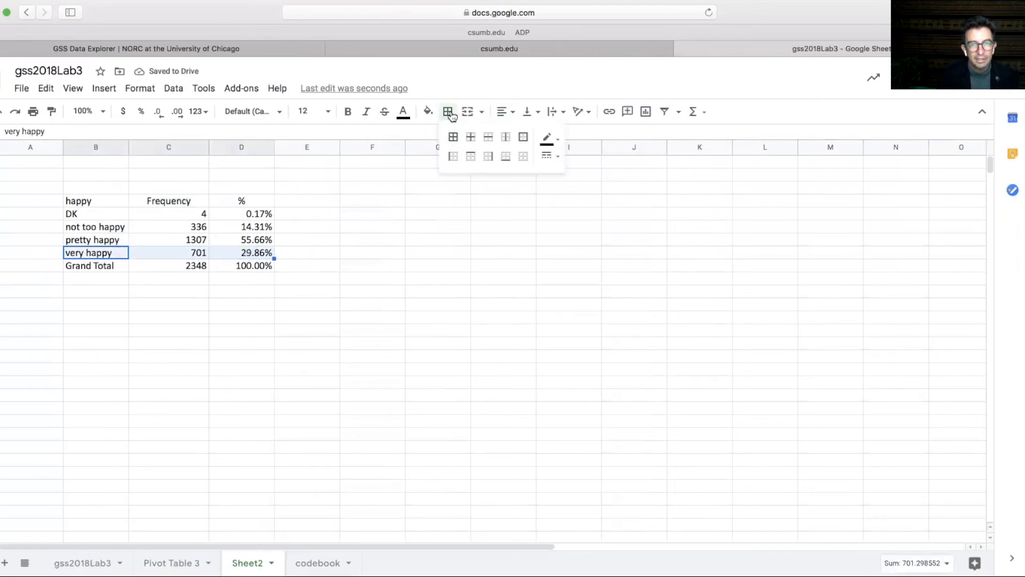
{"action": "left_click", "coordinate": [505, 155]}
{"action": "left_click_drag", "start_coordinate": [75, 200], "coordinate": [235, 200]}
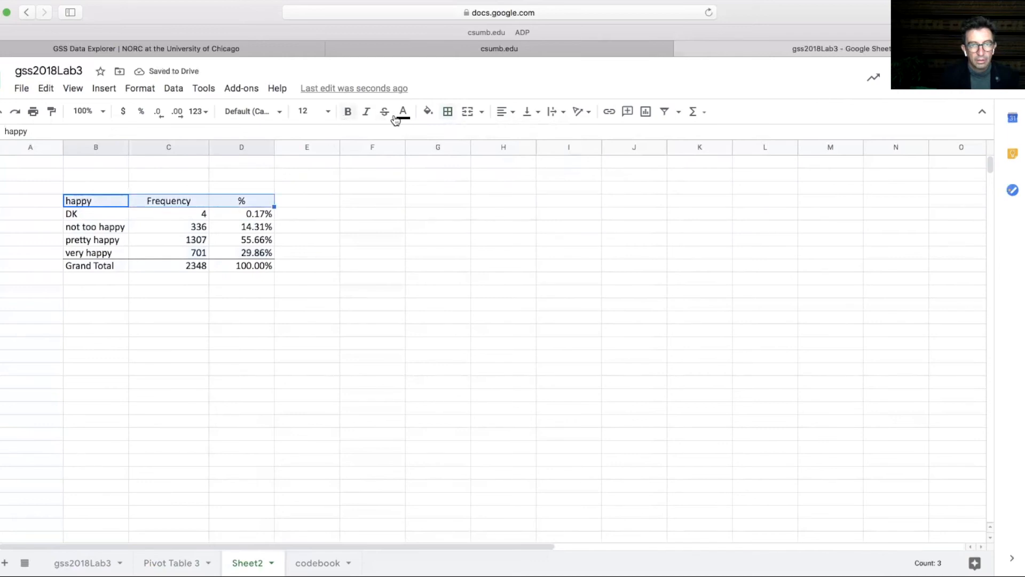
{"action": "left_click", "coordinate": [448, 112]}
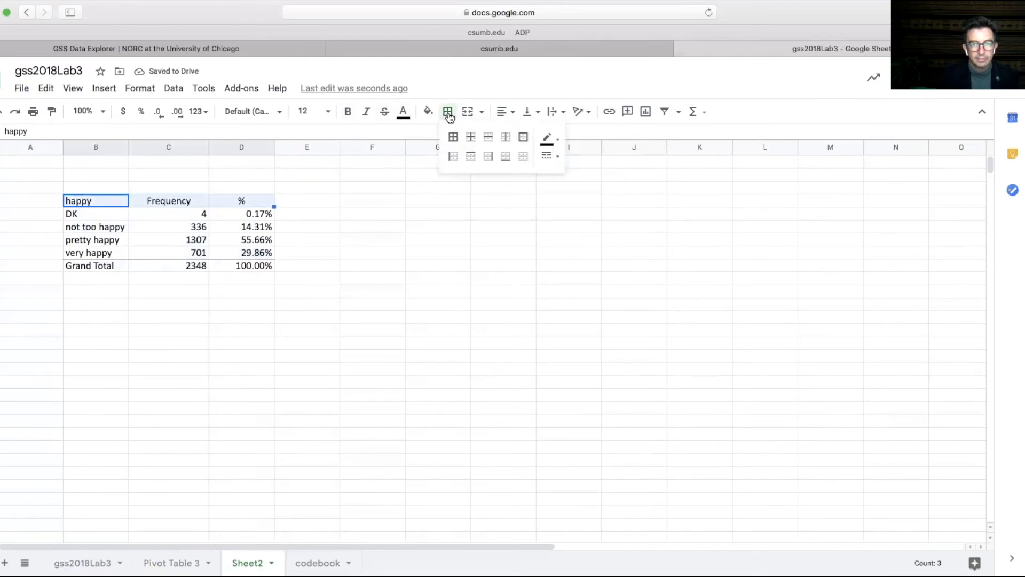
{"action": "left_click", "coordinate": [507, 158]}
{"action": "left_click", "coordinate": [246, 303]}
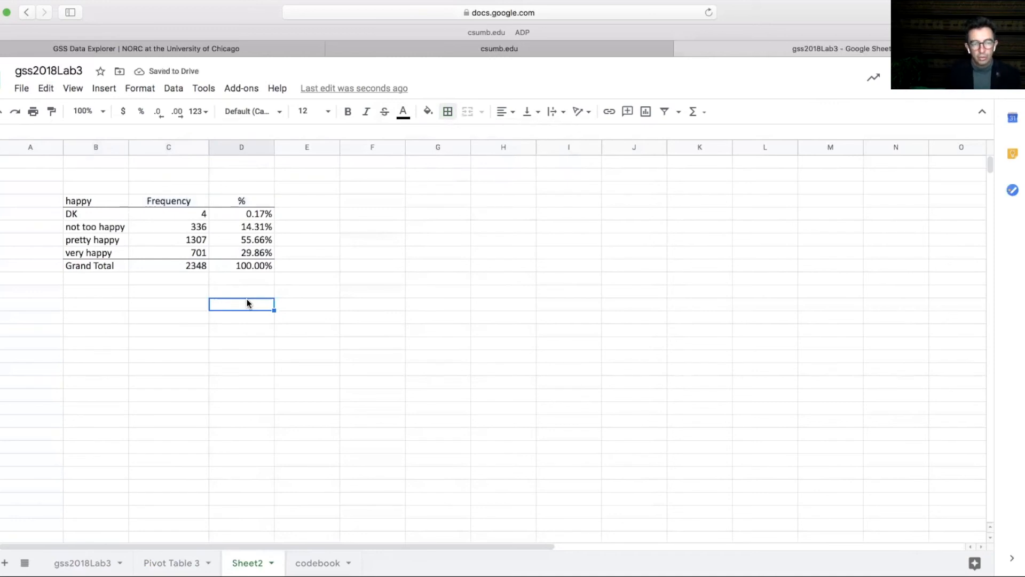
Reduce the percentages in D5:D9 to one decimal place.
{"action": "left_click_drag", "start_coordinate": [80, 200], "coordinate": [268, 267]}
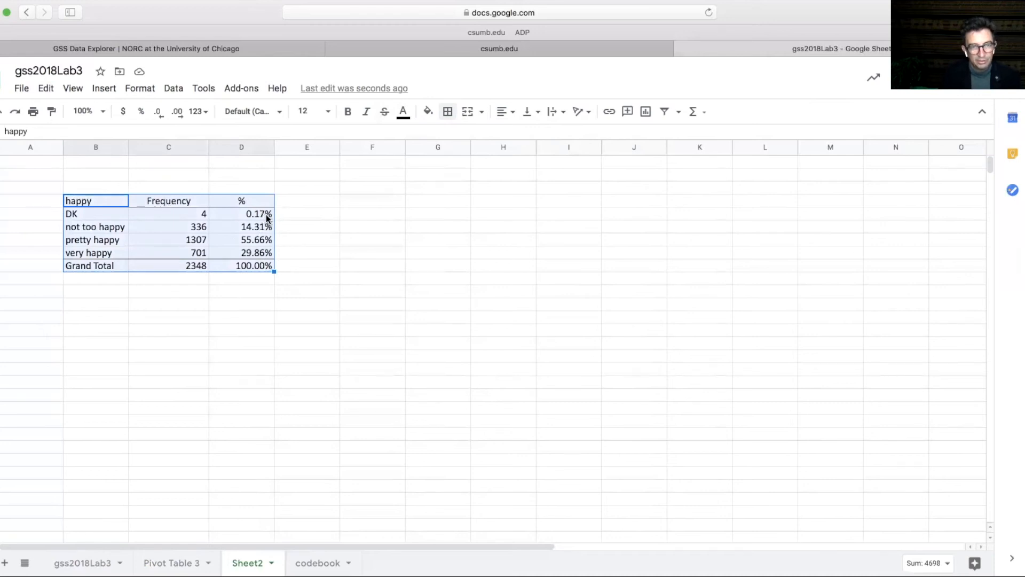
{"action": "left_click", "coordinate": [266, 266]}
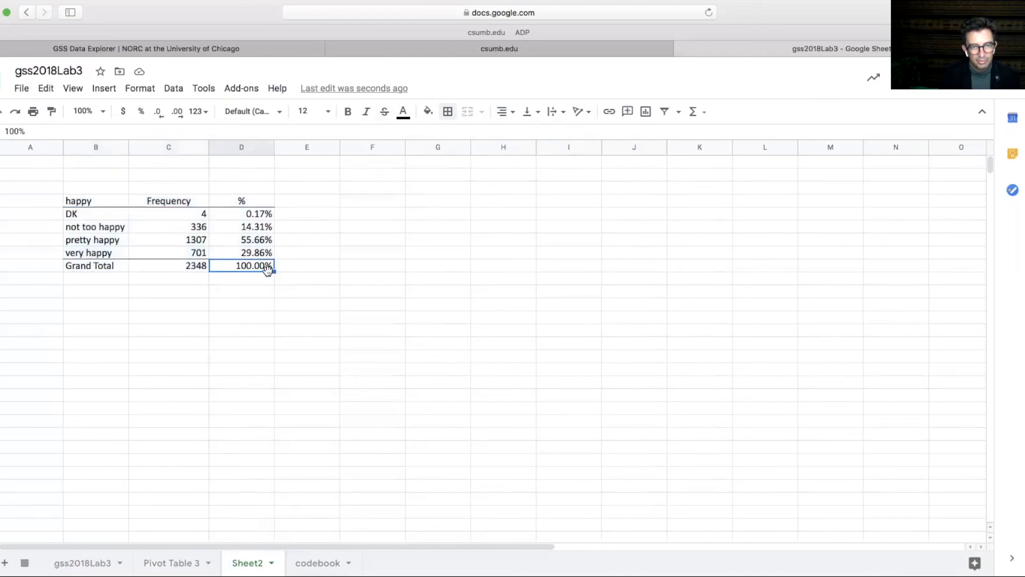
{"action": "left_click_drag", "start_coordinate": [250, 211], "coordinate": [251, 267]}
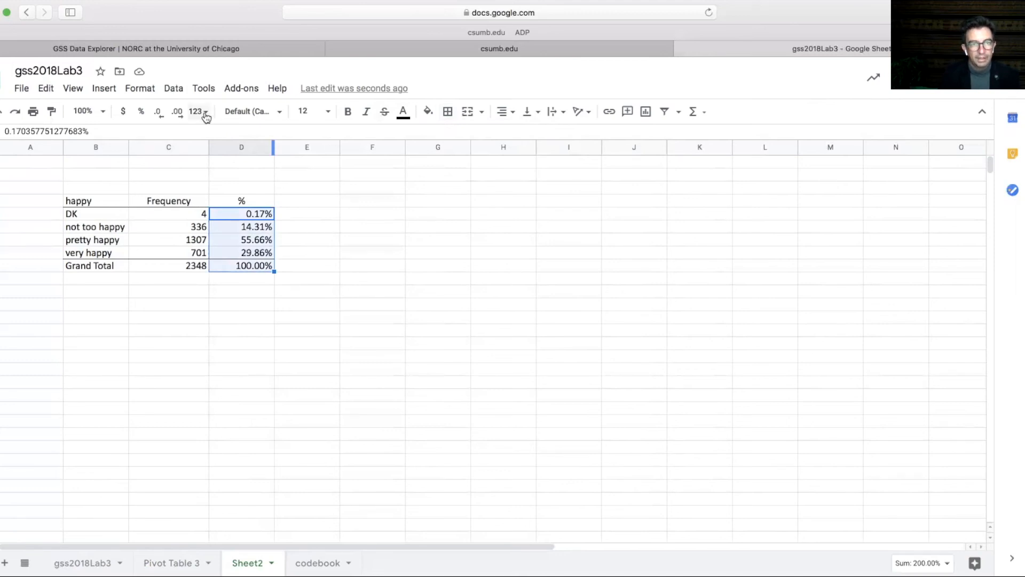
{"action": "left_click", "coordinate": [158, 112]}
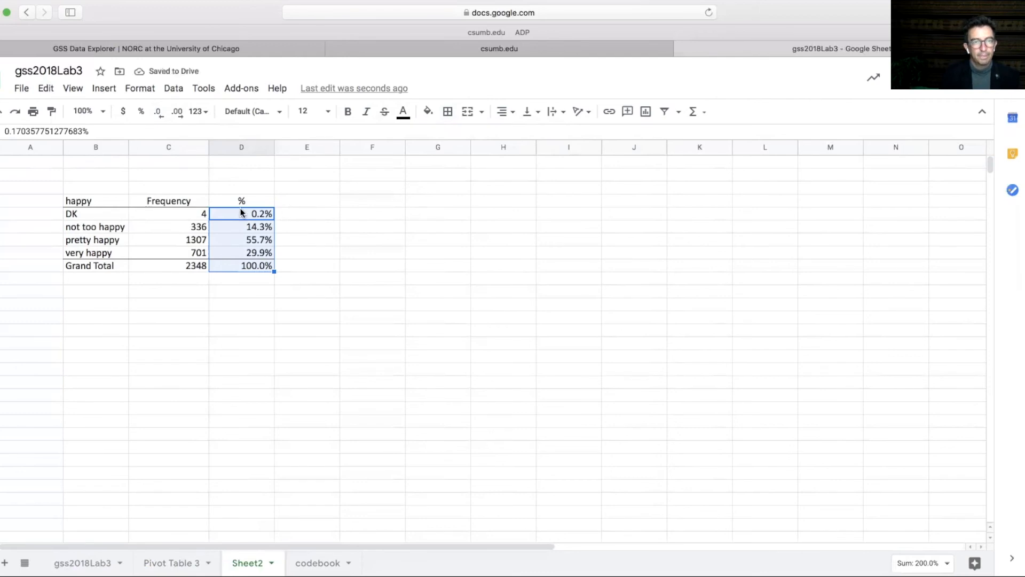
{"action": "left_click", "coordinate": [181, 312]}
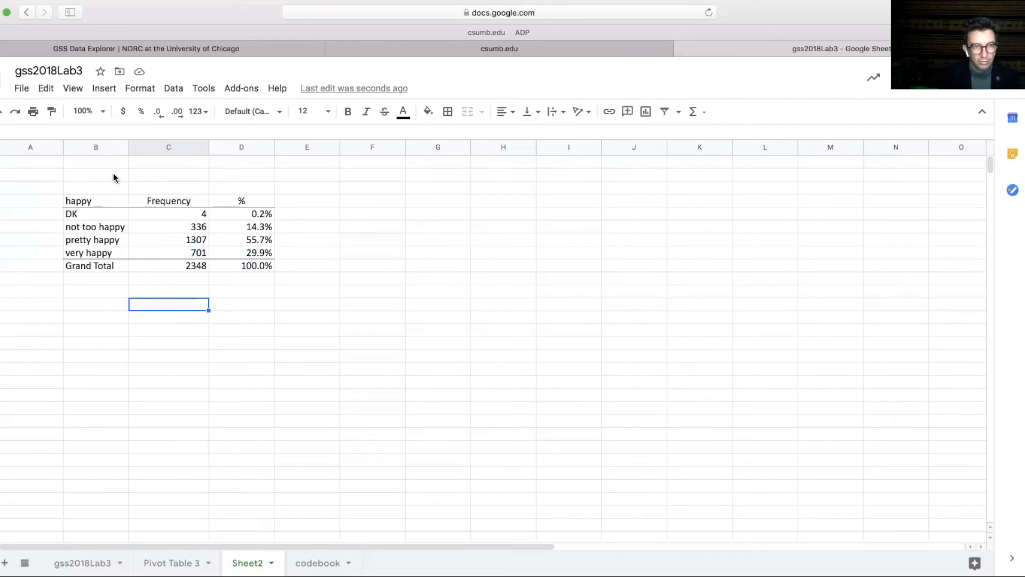
Enter the table title "Table 1: Frequency ditribution for the general happiness (n=2348)" in cell B2.
{"action": "left_click", "coordinate": [96, 174]}
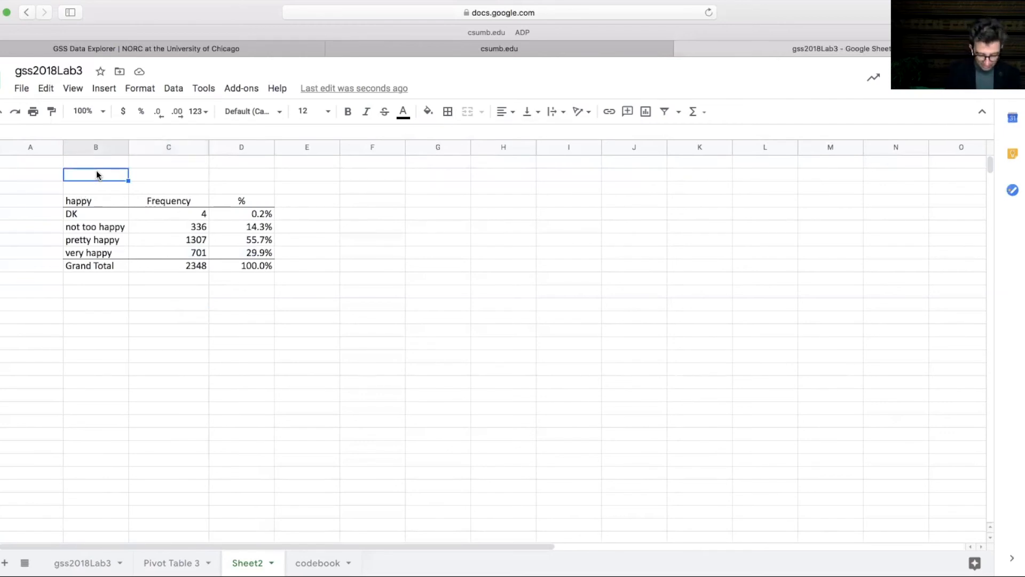
{"action": "type", "text": "Table 1: Frequency ditribution for the general happiness"}
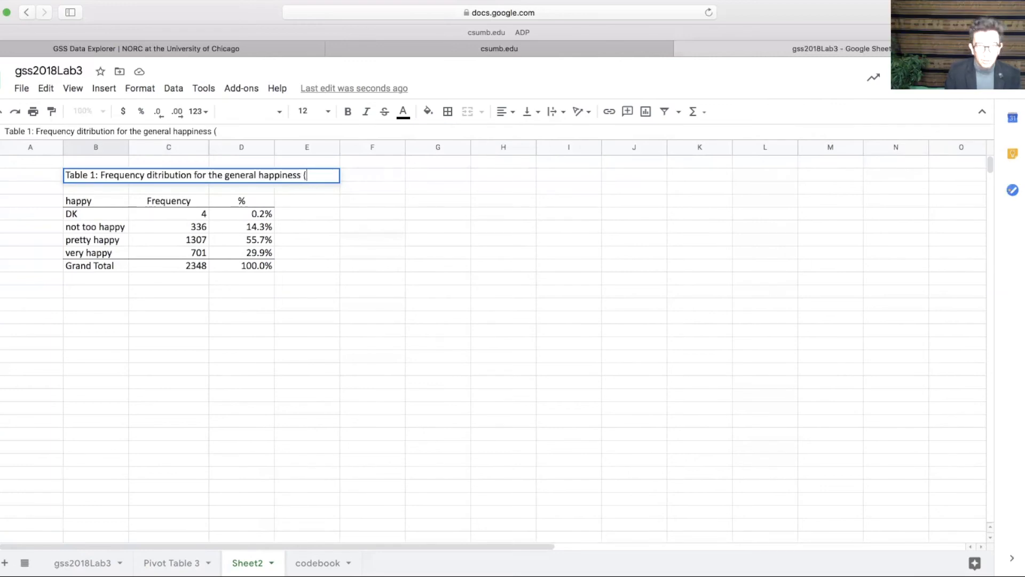
{"action": "type", "text": "(n="}
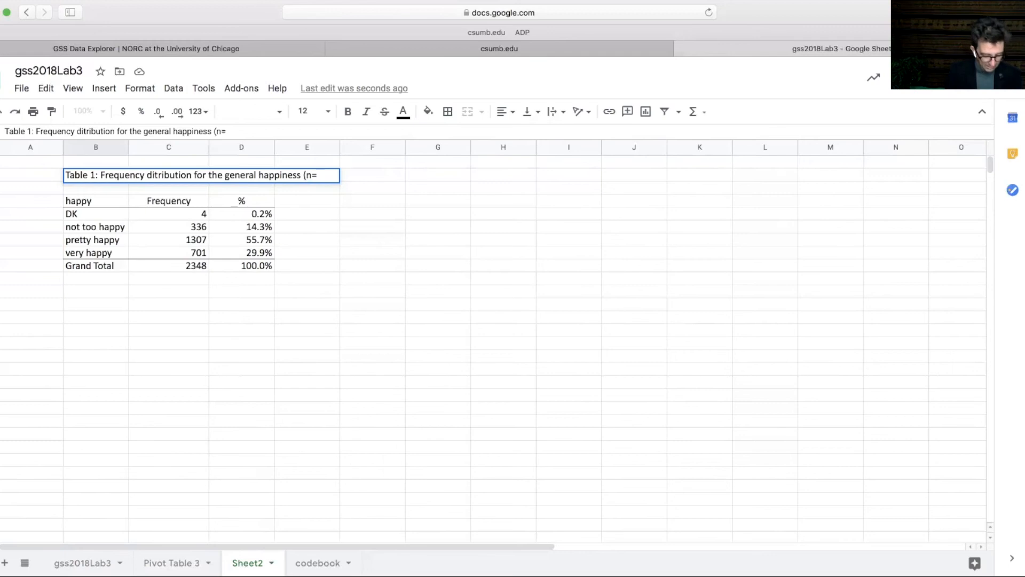
{"action": "type", "text": "2348"}
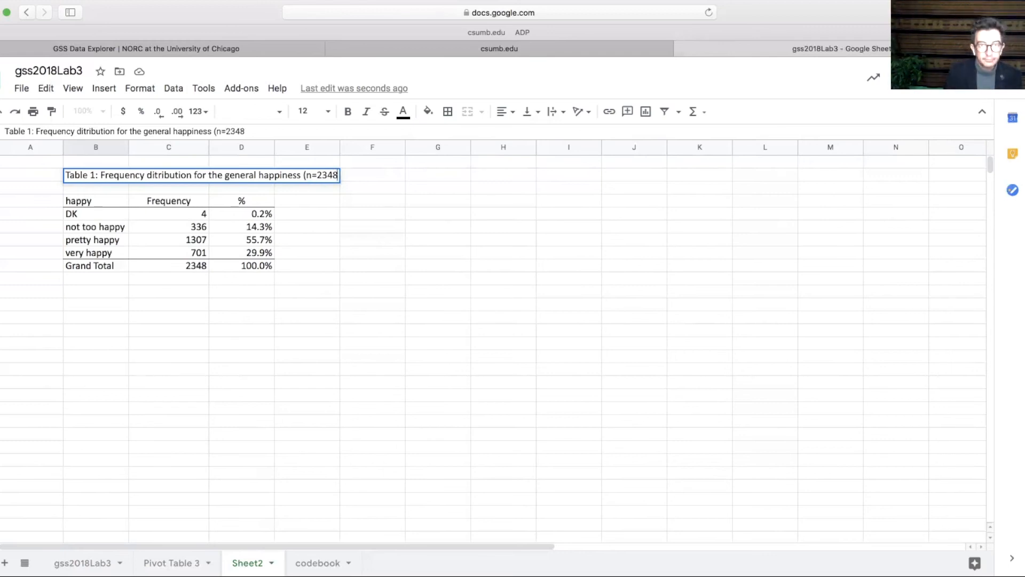
{"action": "type", "text": ")"}
{"action": "key", "text": "Return"}
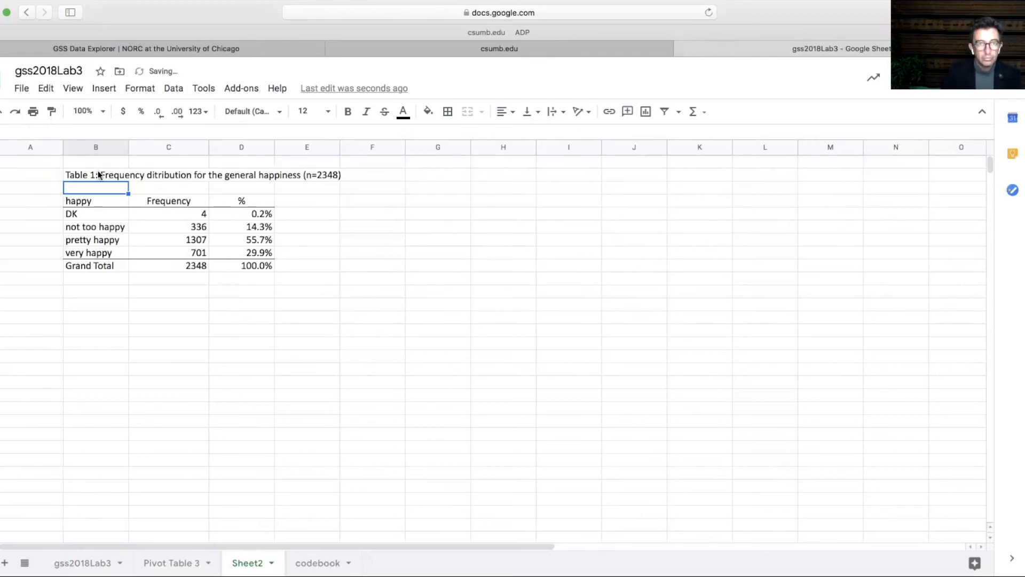
Insert a chart of the happy categories and frequencies in B4:C8, without the Grand Total, and make it a pie chart.
{"action": "left_click", "coordinate": [89, 309]}
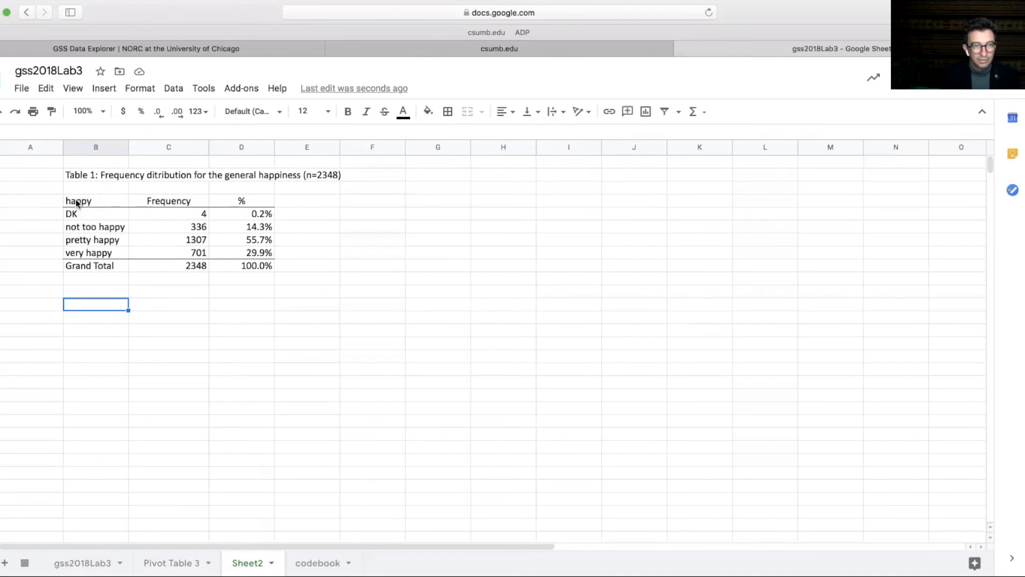
{"action": "left_click", "coordinate": [117, 203]}
{"action": "left_click_drag", "start_coordinate": [130, 206], "coordinate": [190, 253]}
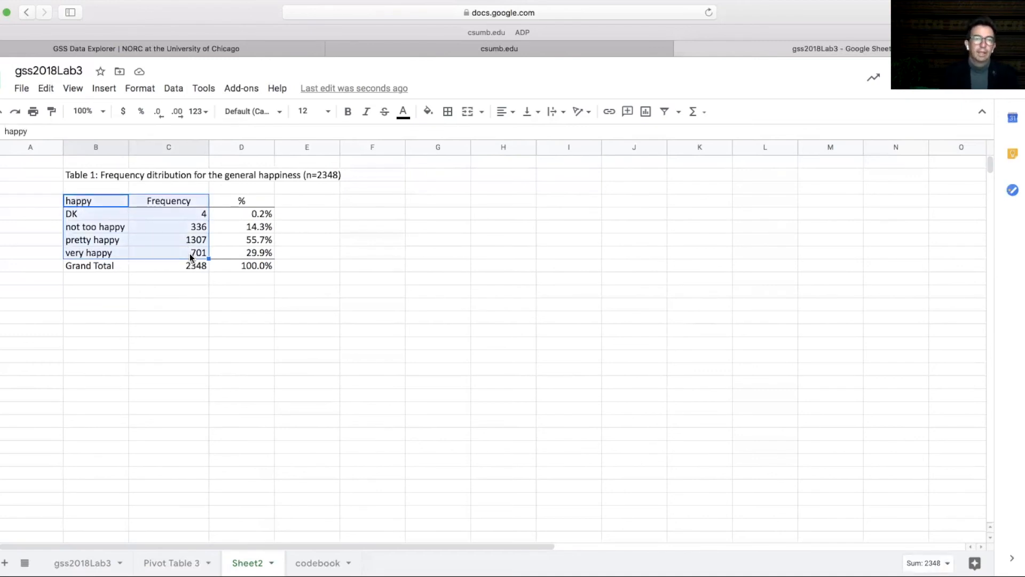
{"action": "left_click", "coordinate": [105, 92]}
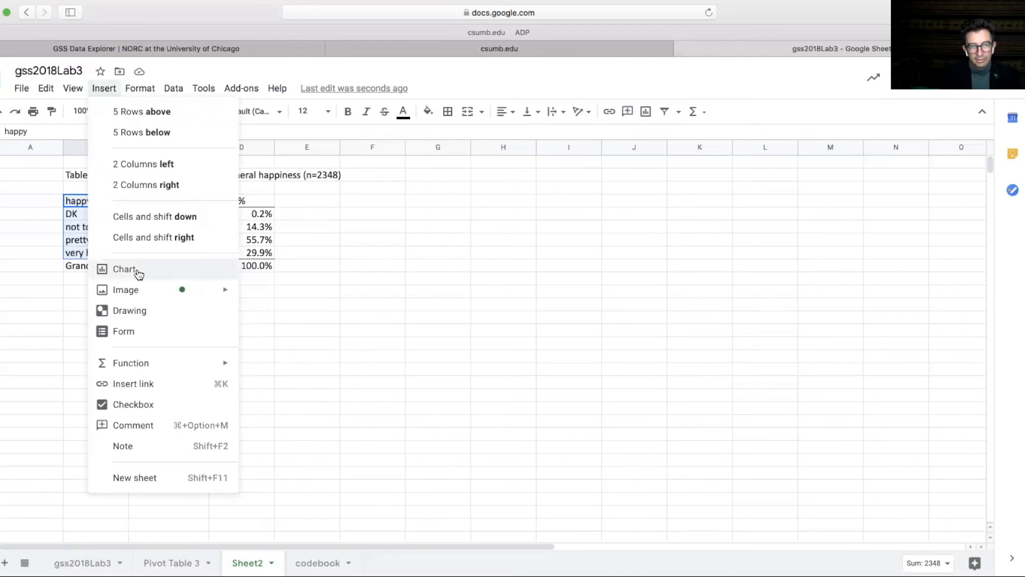
{"action": "left_click", "coordinate": [138, 274]}
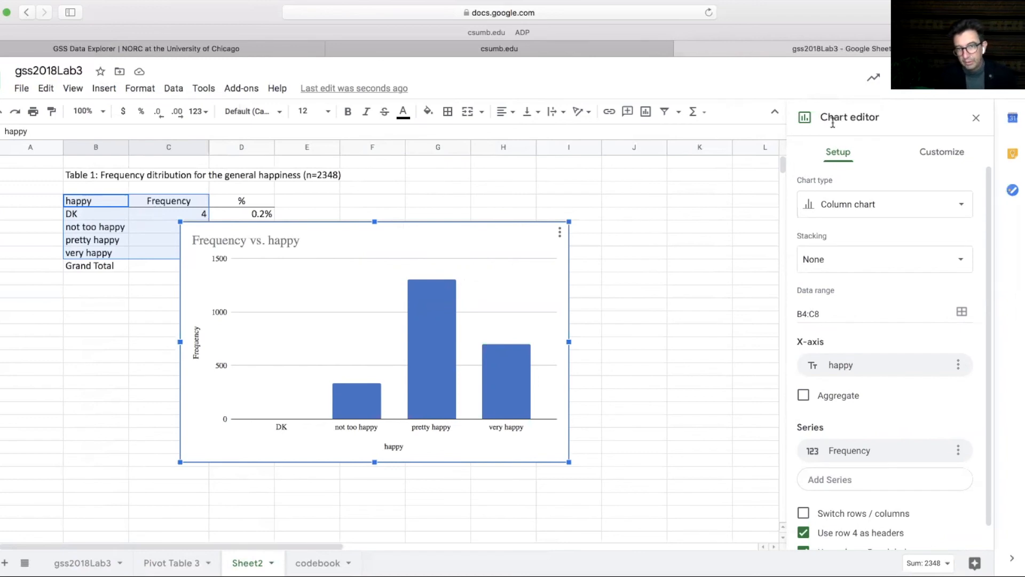
{"action": "left_click", "coordinate": [961, 207]}
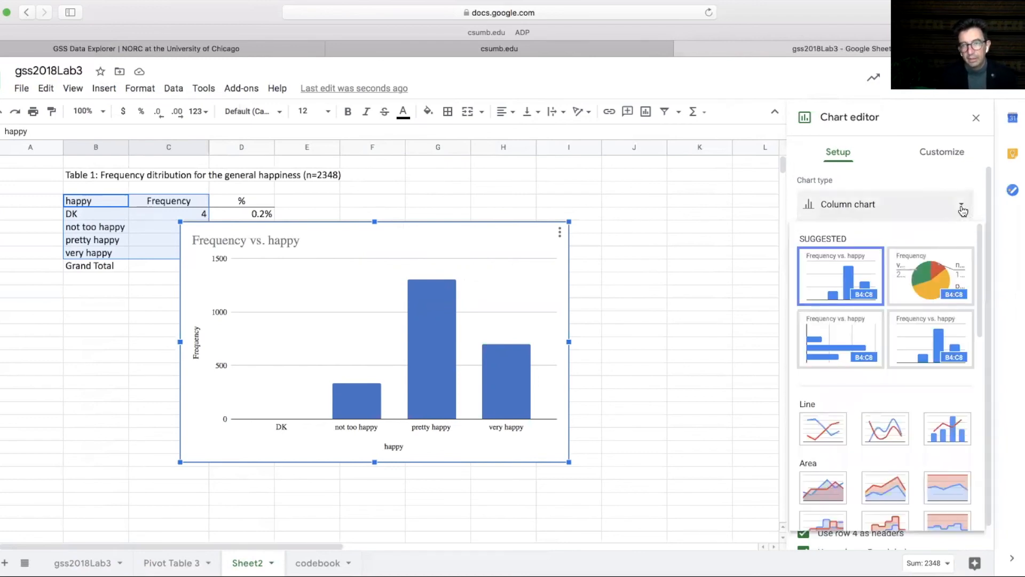
{"action": "left_click", "coordinate": [932, 281]}
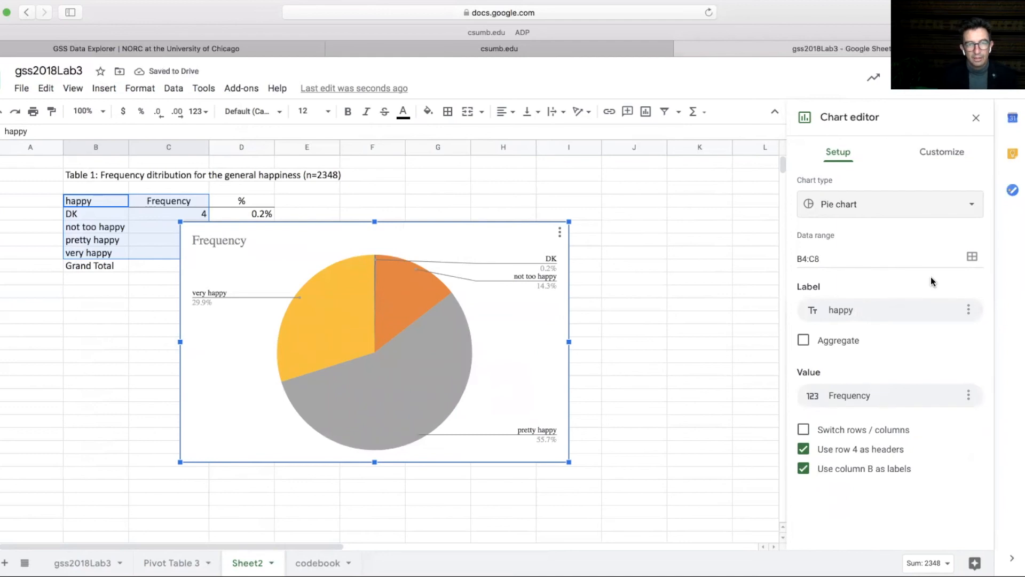
Move the pie chart beside the frequency table and shrink it to span about columns E to J.
{"action": "left_click_drag", "start_coordinate": [401, 214], "coordinate": [610, 197]}
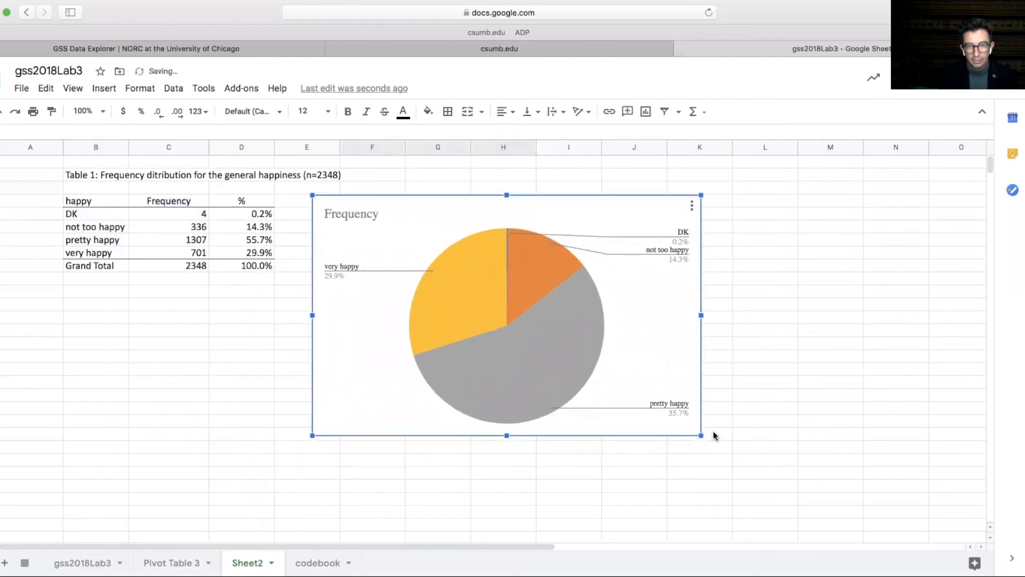
{"action": "left_click_drag", "start_coordinate": [700, 436], "coordinate": [664, 412]}
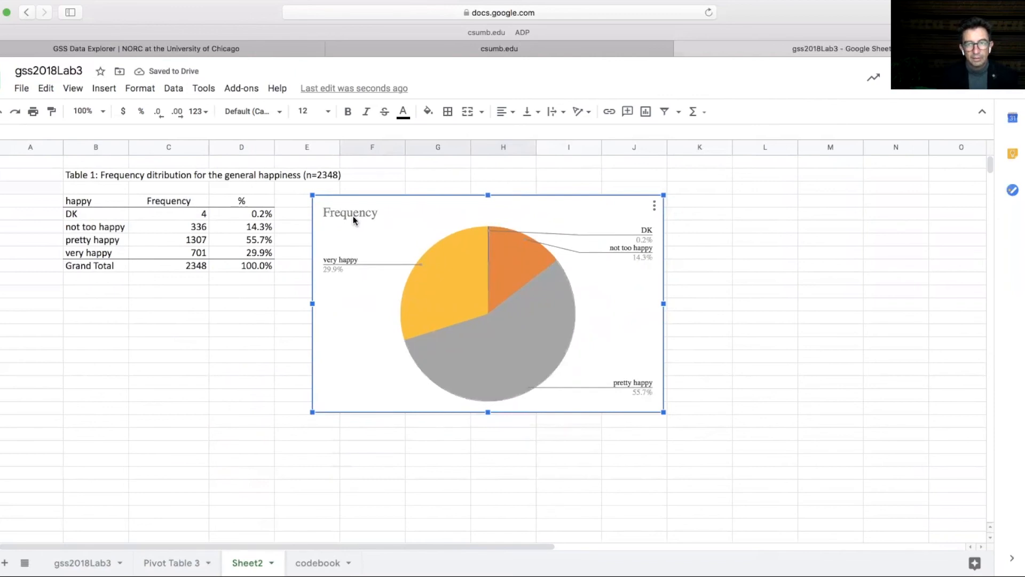
Set the chart title to "Figure 1: Frequency distribution for general happiness (n=2348)".
{"action": "double_click", "coordinate": [401, 217]}
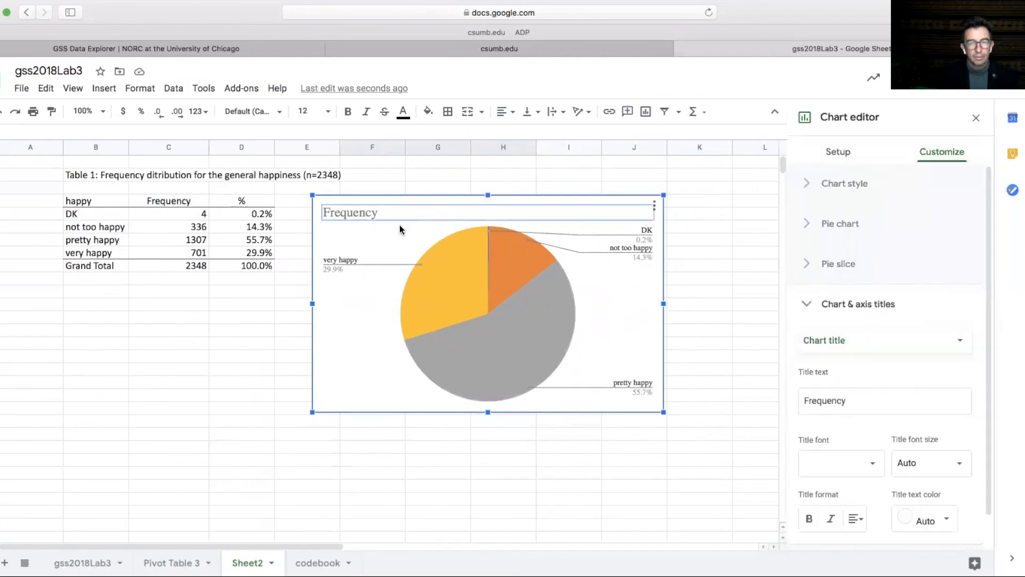
{"action": "left_click", "coordinate": [395, 243]}
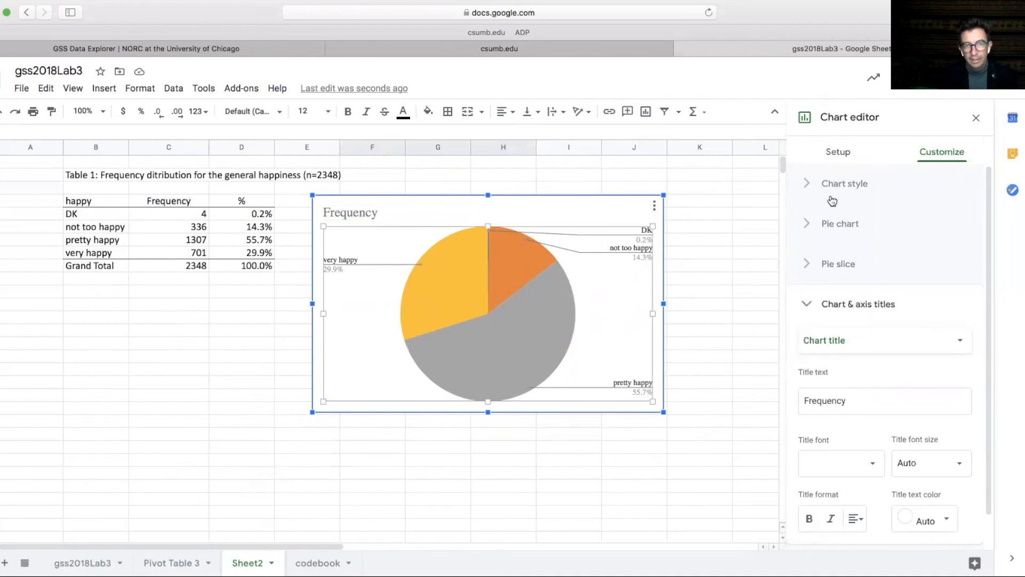
{"action": "left_click", "coordinate": [852, 400]}
{"action": "key", "text": "super+a"}
{"action": "type", "text": "Figure 1: Frequency distribution for general happiness"}
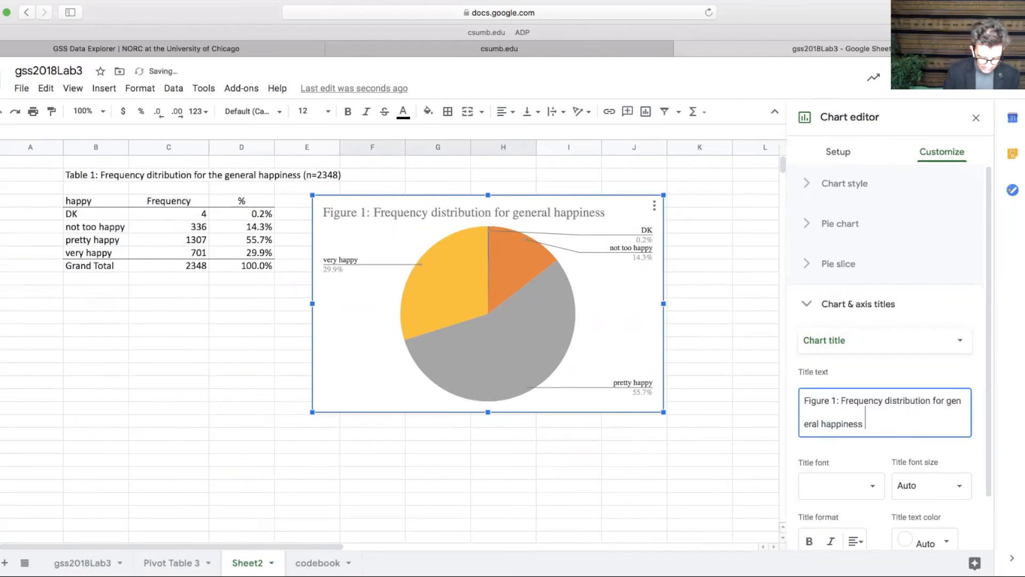
{"action": "type", "text": "(n=2"}
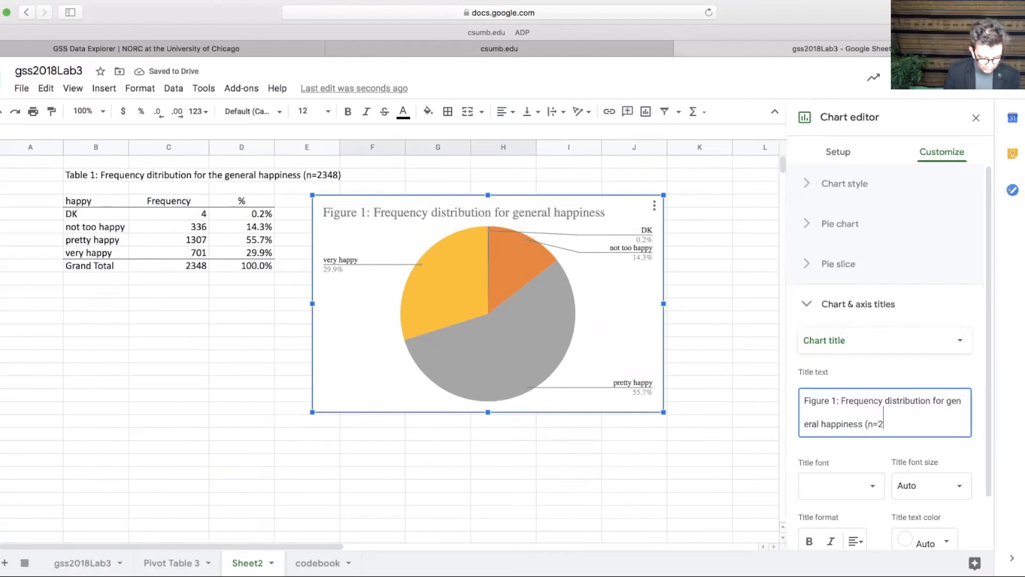
{"action": "type", "text": "348)"}
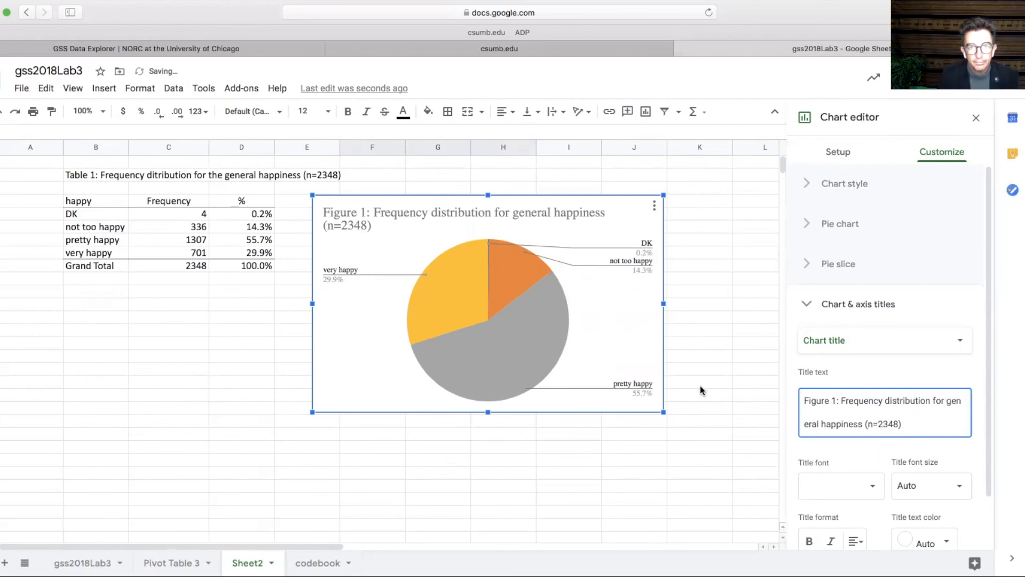
Give the pie chart a 25% donut hole and a black border colour.
{"action": "left_click", "coordinate": [514, 332]}
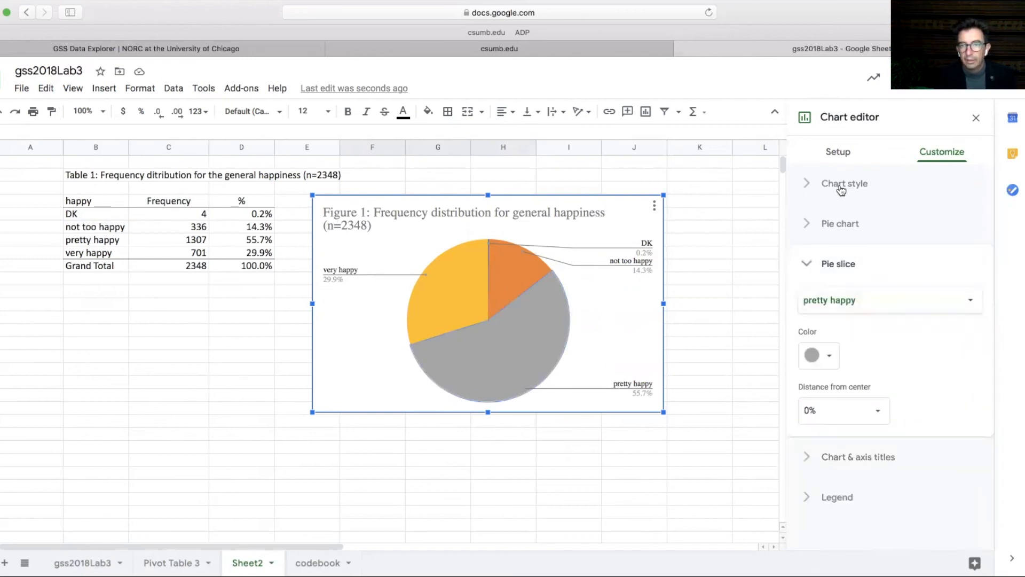
{"action": "left_click", "coordinate": [846, 227]}
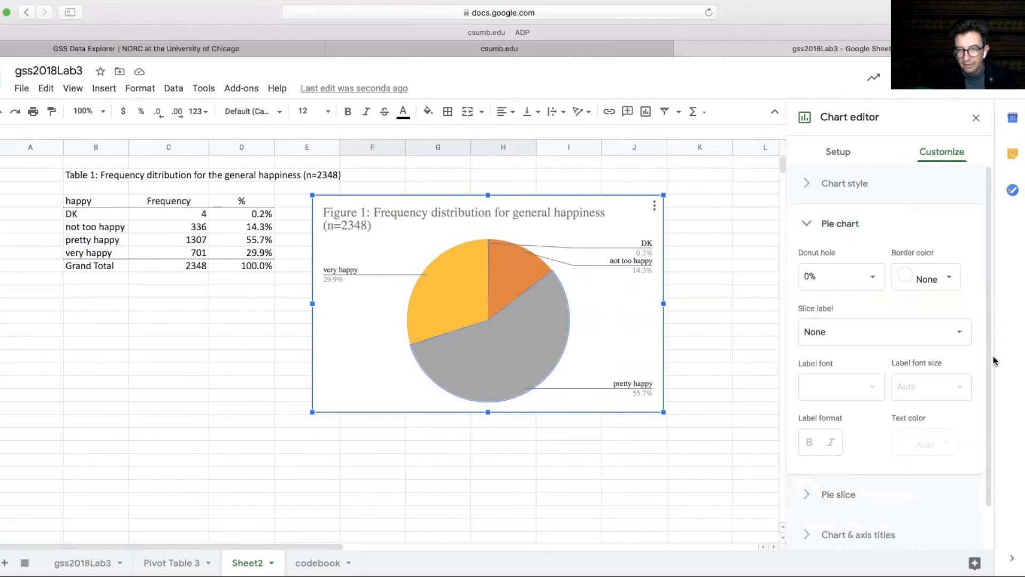
{"action": "mouse_move", "coordinate": [988, 347]}
{"action": "left_mouse_down"}
{"action": "mouse_move", "coordinate": [987, 370]}
{"action": "mouse_move", "coordinate": [989, 341]}
{"action": "left_mouse_up"}
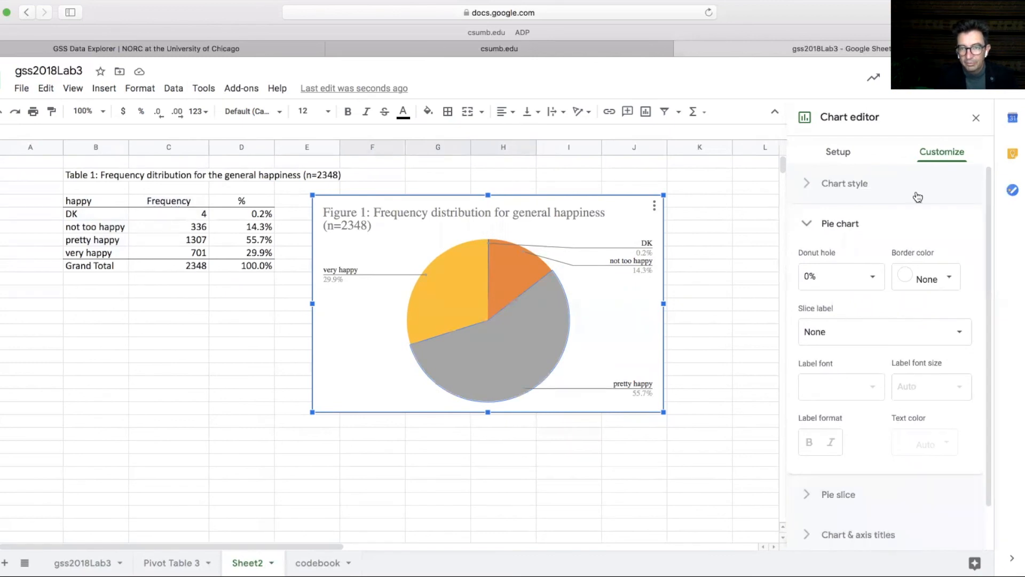
{"action": "left_click", "coordinate": [865, 274]}
{"action": "left_click", "coordinate": [835, 330]}
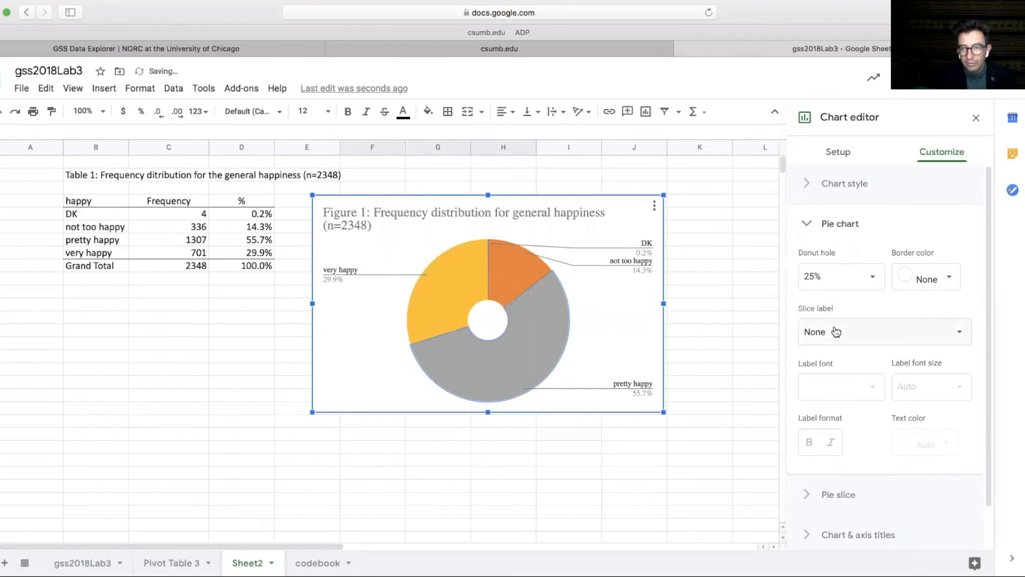
{"action": "left_click", "coordinate": [949, 278]}
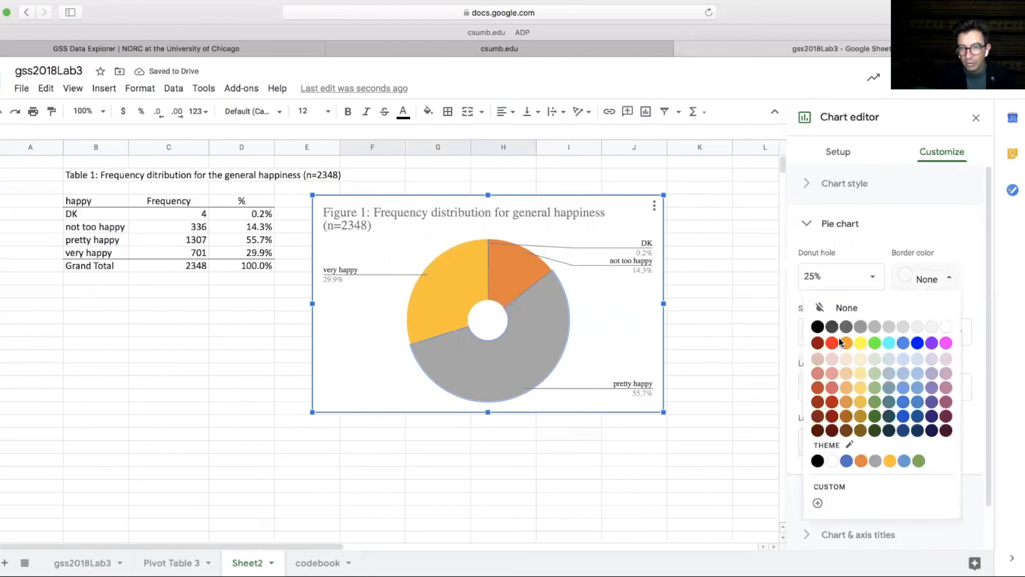
{"action": "left_click", "coordinate": [817, 326]}
{"action": "left_click", "coordinate": [629, 322]}
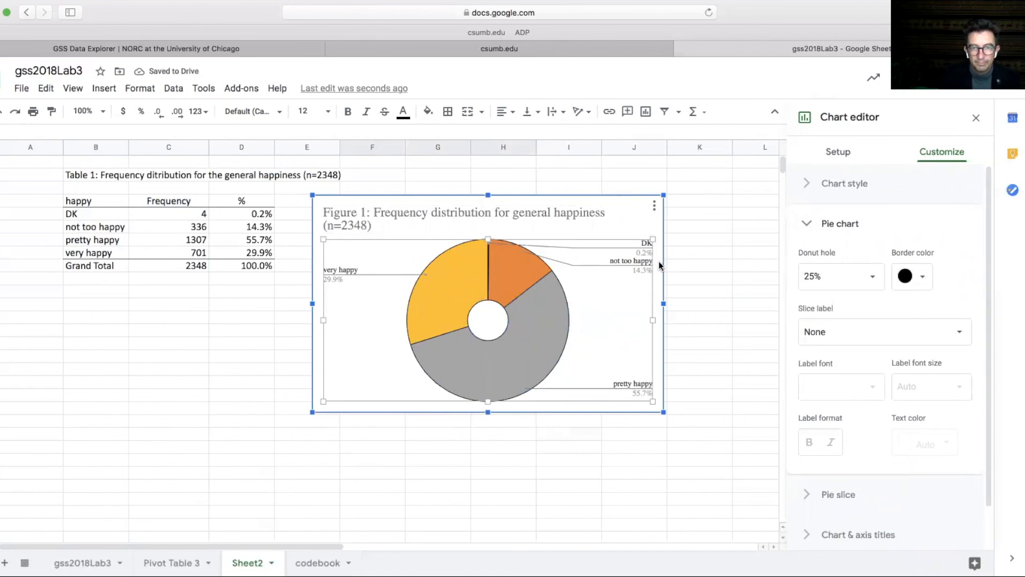
{"action": "left_click", "coordinate": [576, 449]}
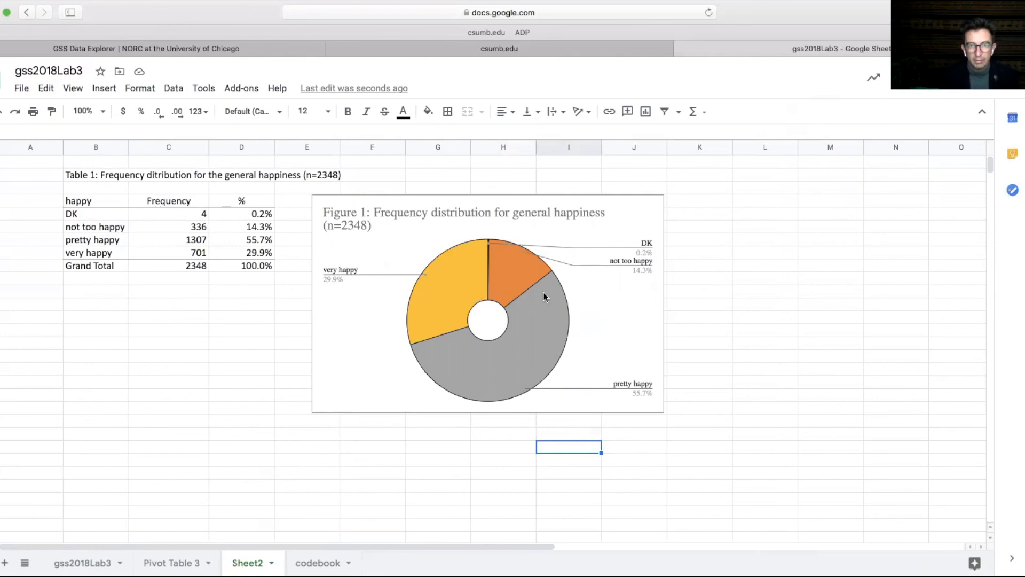
Set the chart's legend position to Bottom.
{"action": "left_click", "coordinate": [597, 295]}
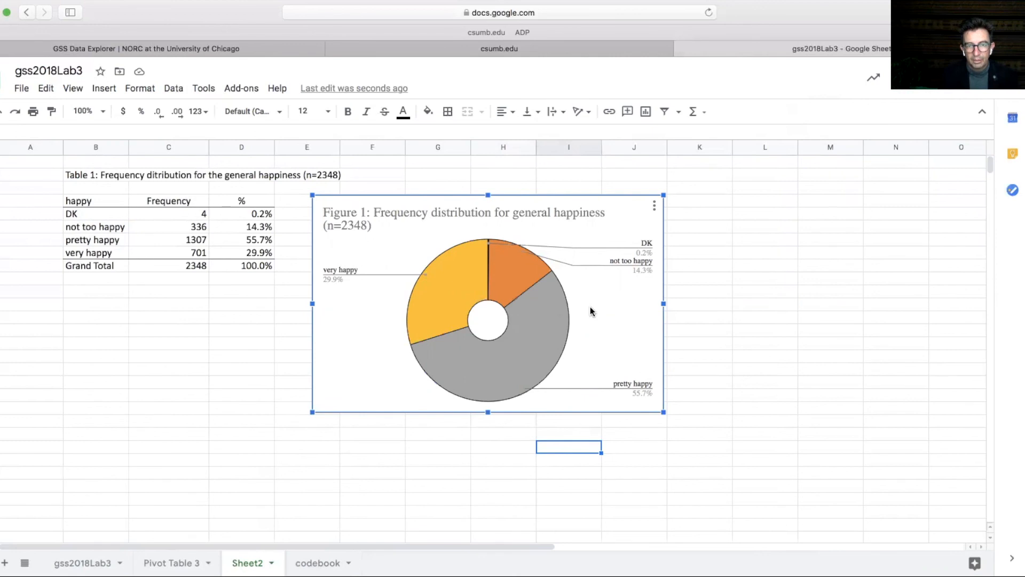
{"action": "double_click", "coordinate": [591, 306]}
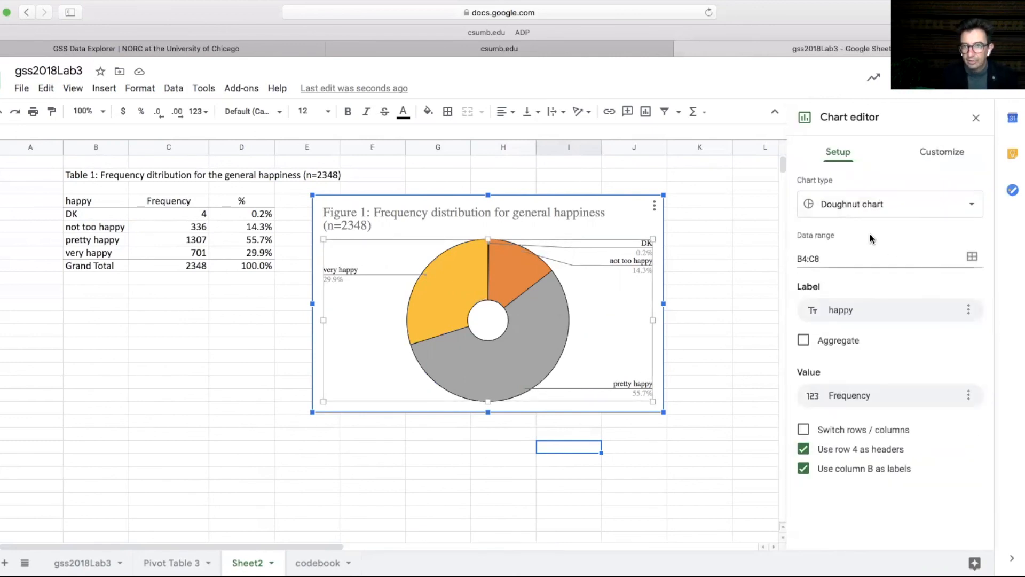
{"action": "left_click", "coordinate": [947, 154]}
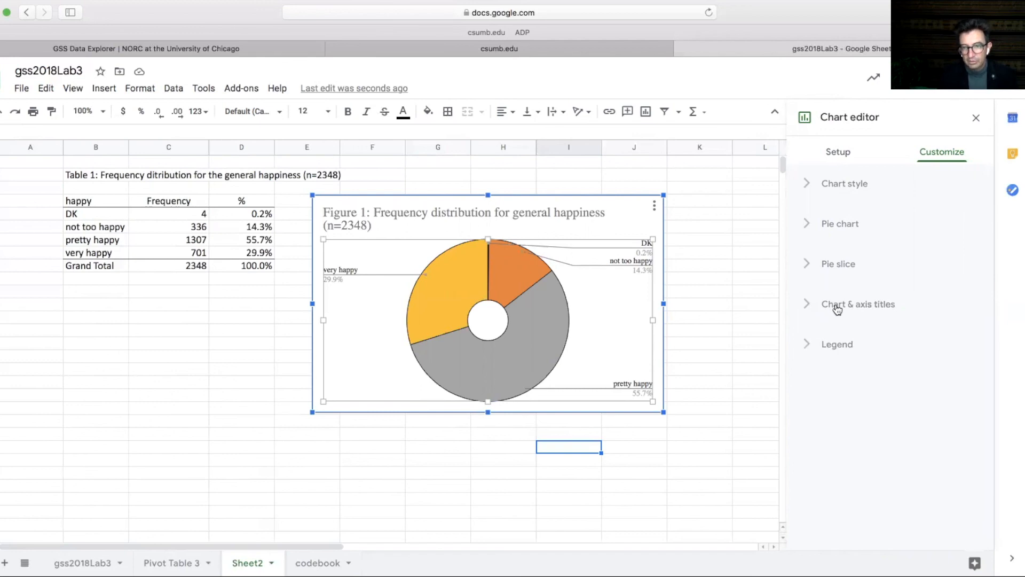
{"action": "left_click", "coordinate": [834, 347]}
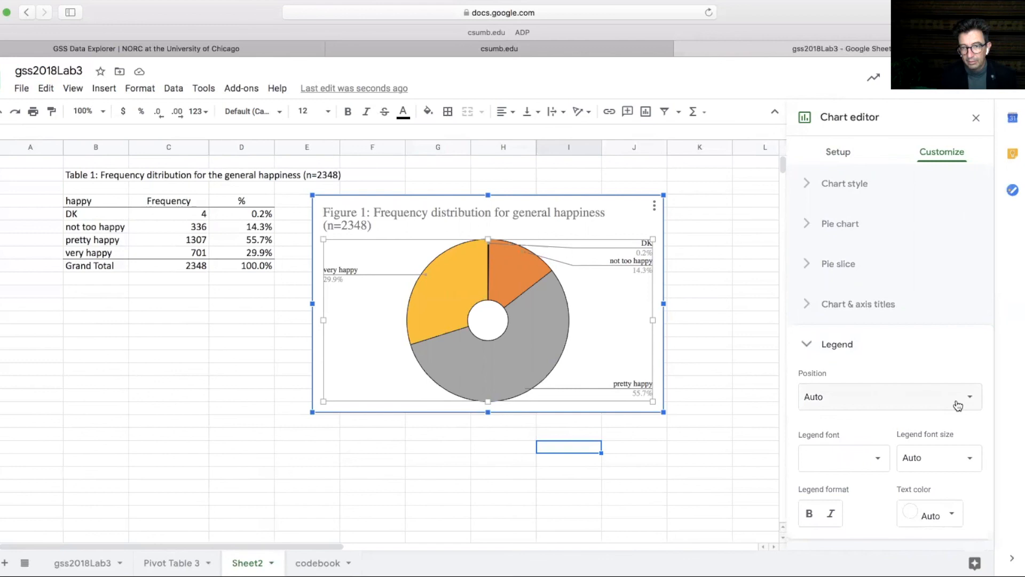
{"action": "left_click", "coordinate": [970, 397]}
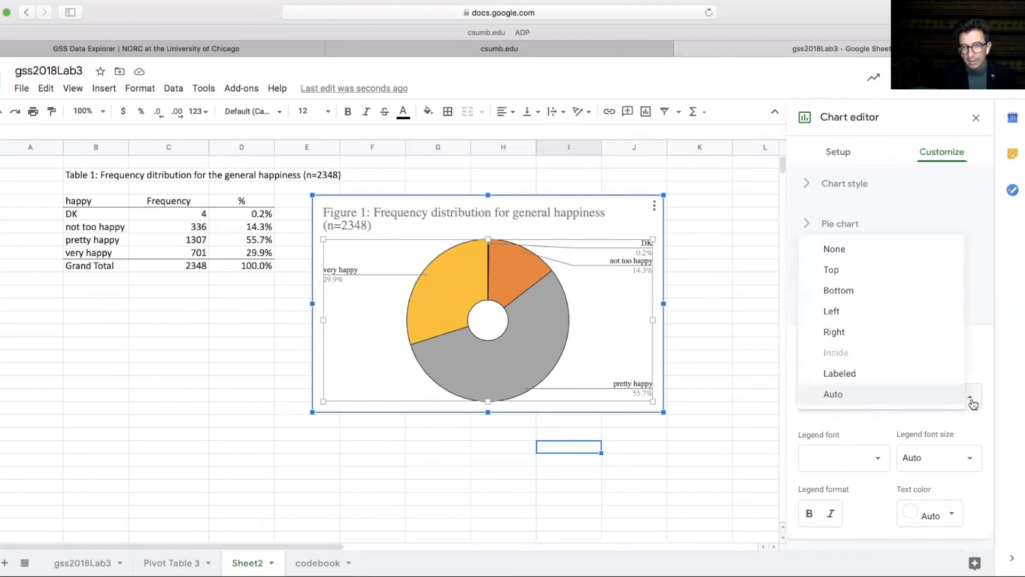
{"action": "left_click", "coordinate": [846, 291]}
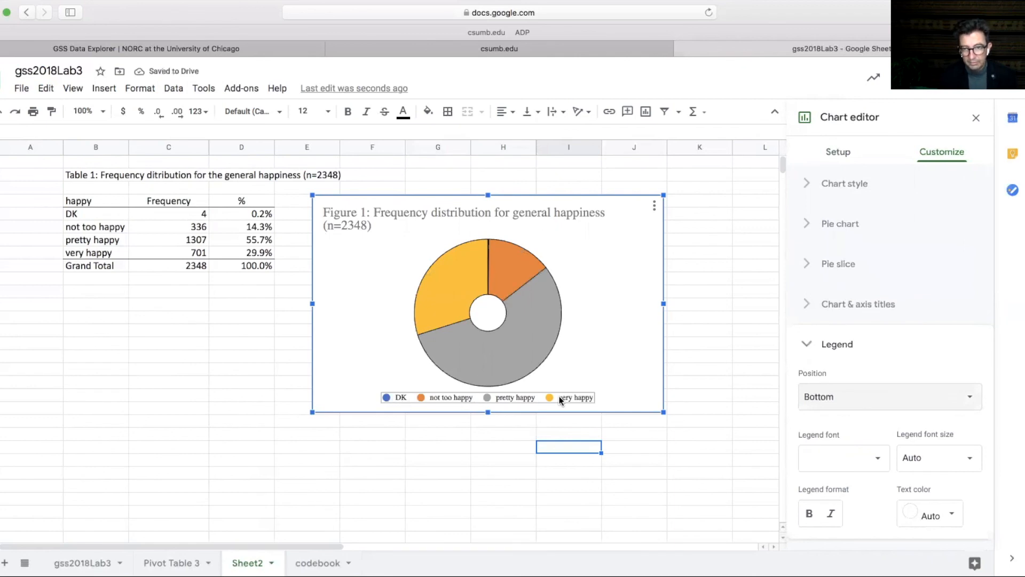
Set the chart's slice labels to Percentage and close the chart editor.
{"action": "left_click", "coordinate": [807, 224]}
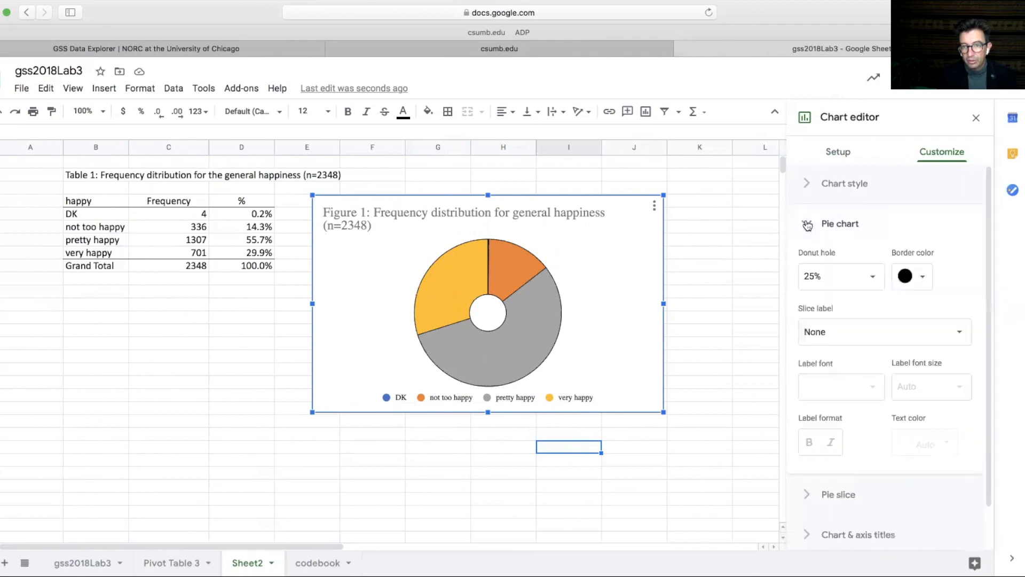
{"action": "left_click", "coordinate": [960, 335]}
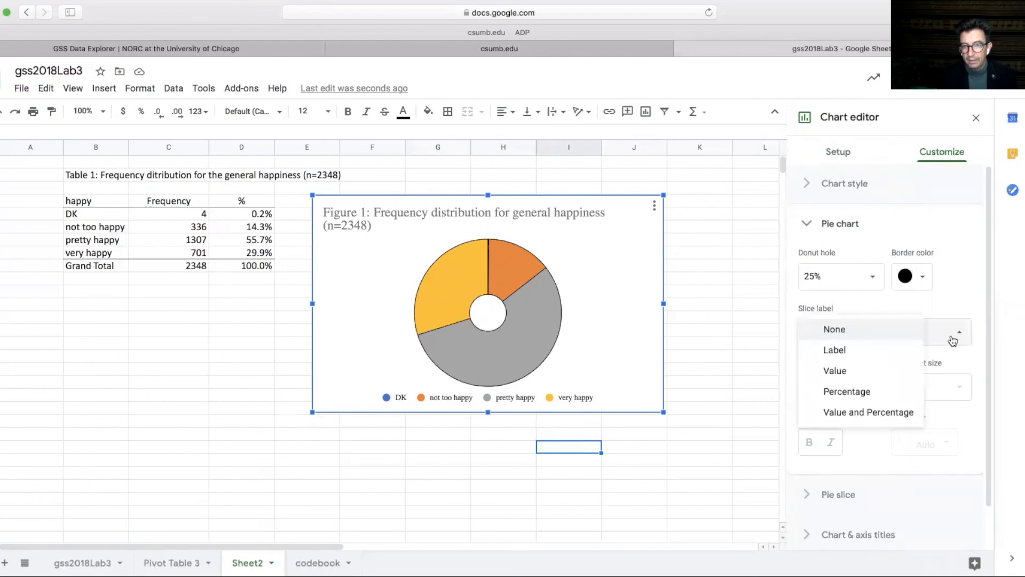
{"action": "left_click", "coordinate": [857, 391]}
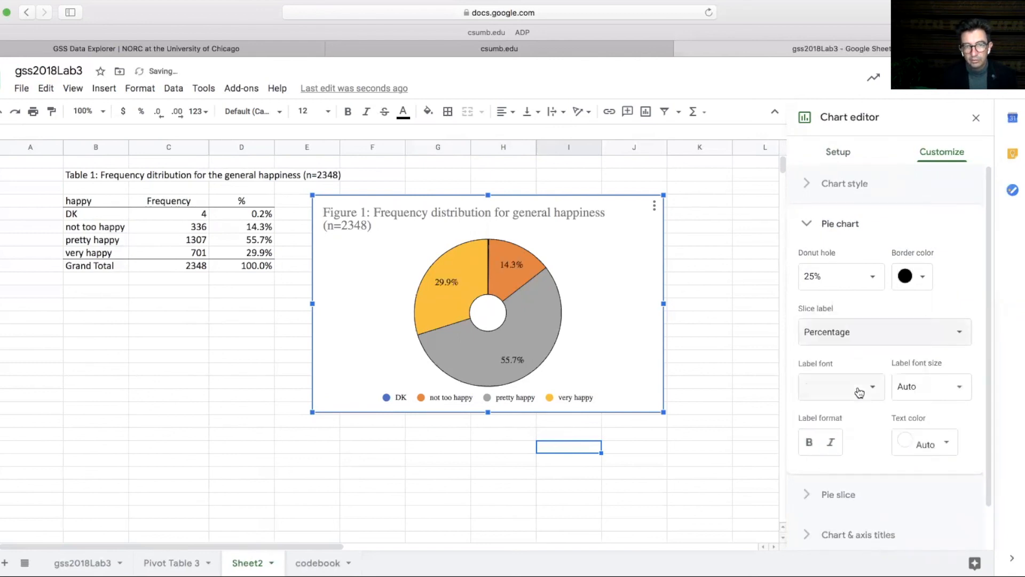
{"action": "left_click", "coordinate": [628, 315]}
{"action": "left_click", "coordinate": [658, 287]}
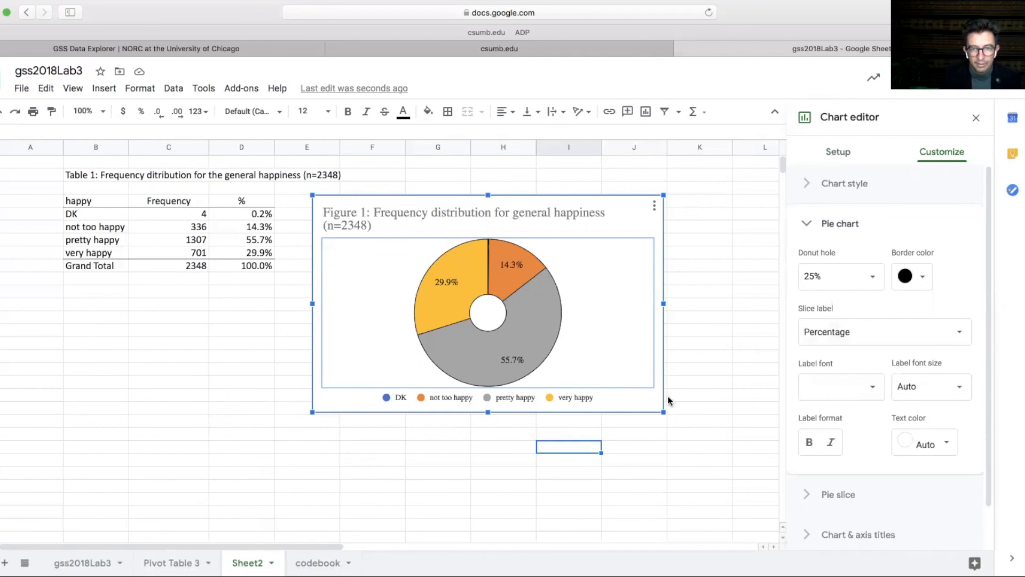
{"action": "left_click", "coordinate": [643, 457]}
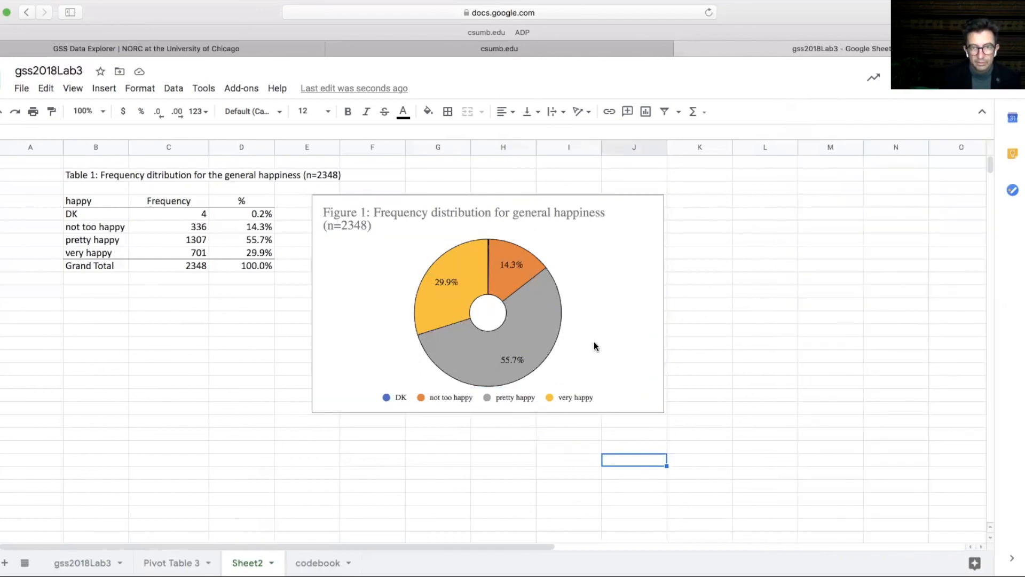
{"action": "left_click", "coordinate": [610, 323]}
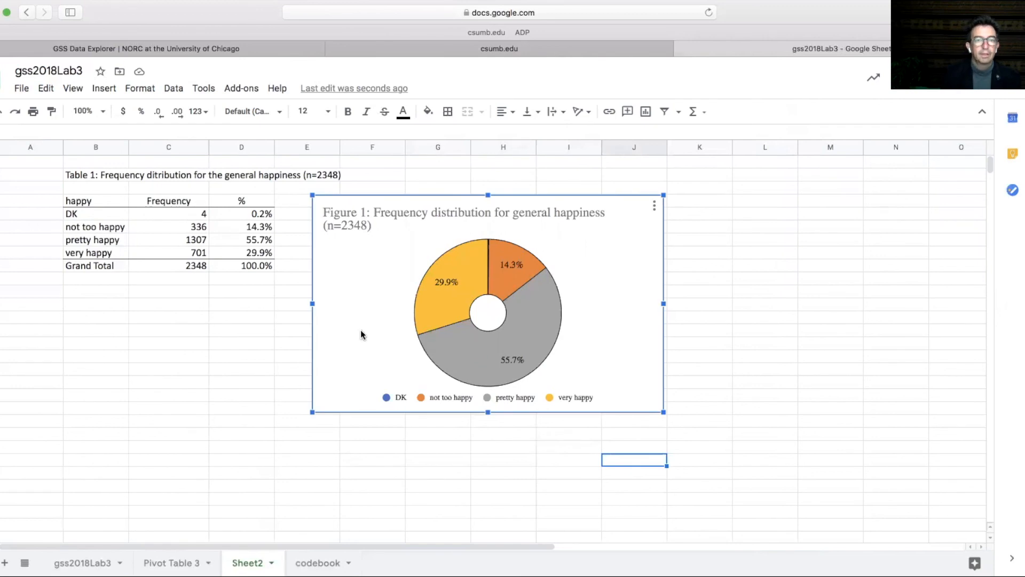
{"action": "left_click", "coordinate": [269, 333]}
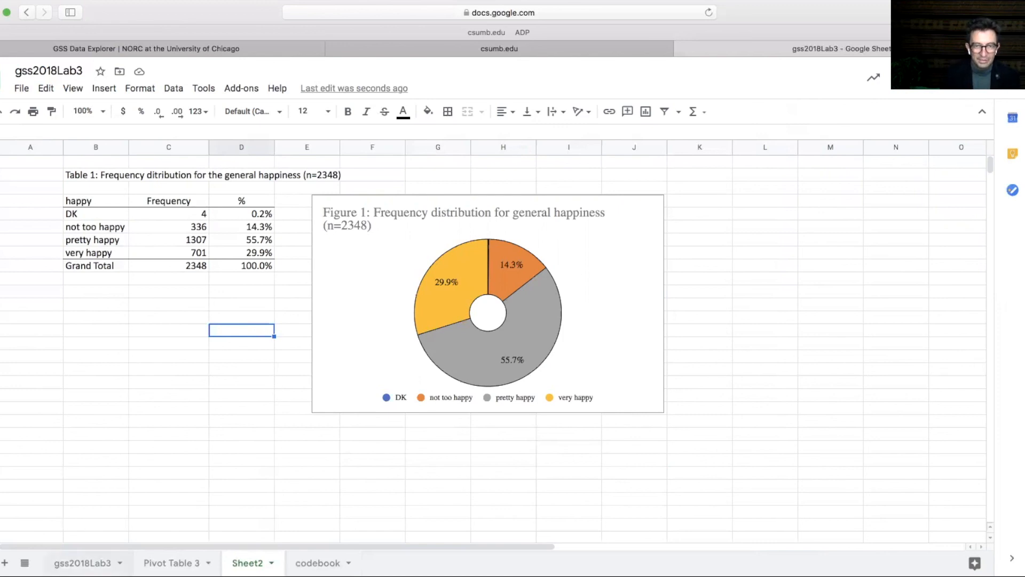
Review the gss2018Lab3 data sheet and the row and value settings for happy on the Pivot Table 3 sheet.
{"action": "left_click", "coordinate": [82, 563]}
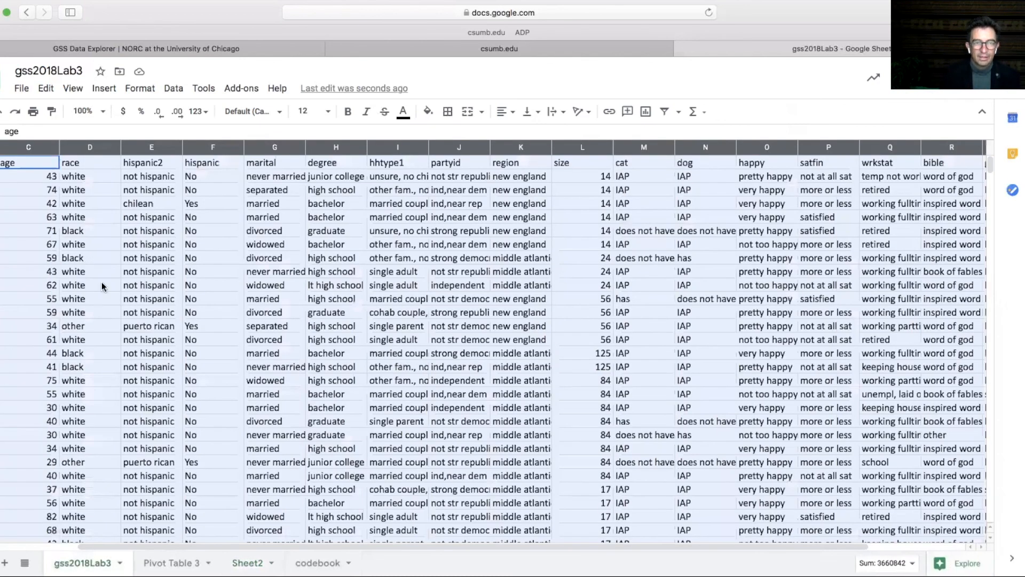
{"action": "left_click", "coordinate": [174, 88]}
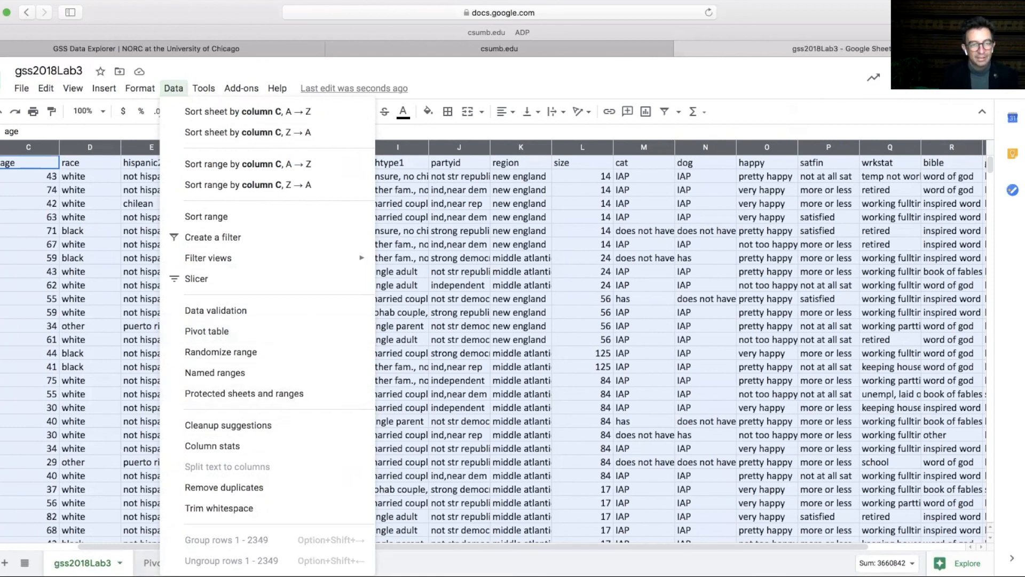
{"action": "left_click", "coordinate": [156, 562]}
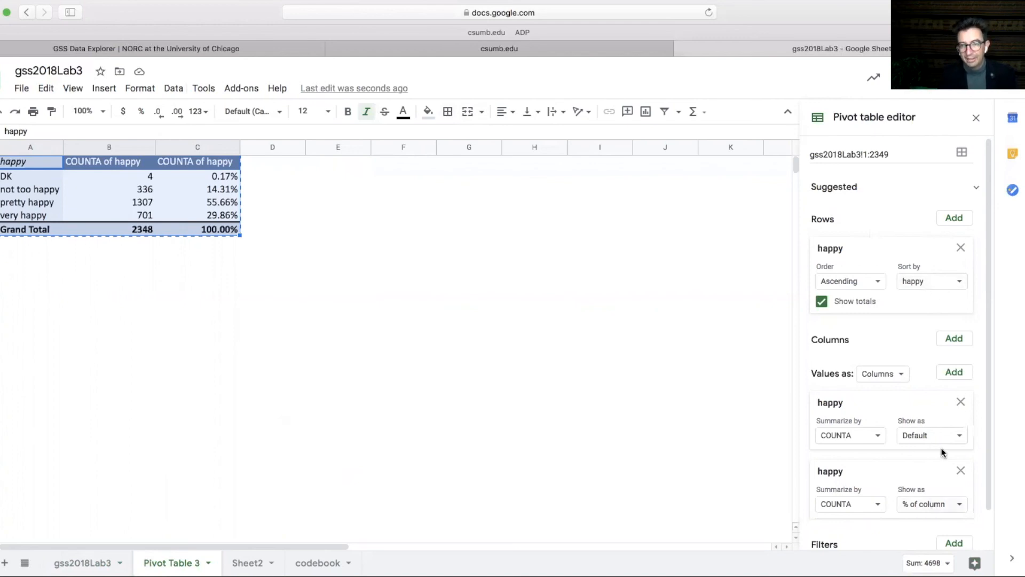
{"action": "left_click_drag", "start_coordinate": [989, 333], "coordinate": [989, 411]}
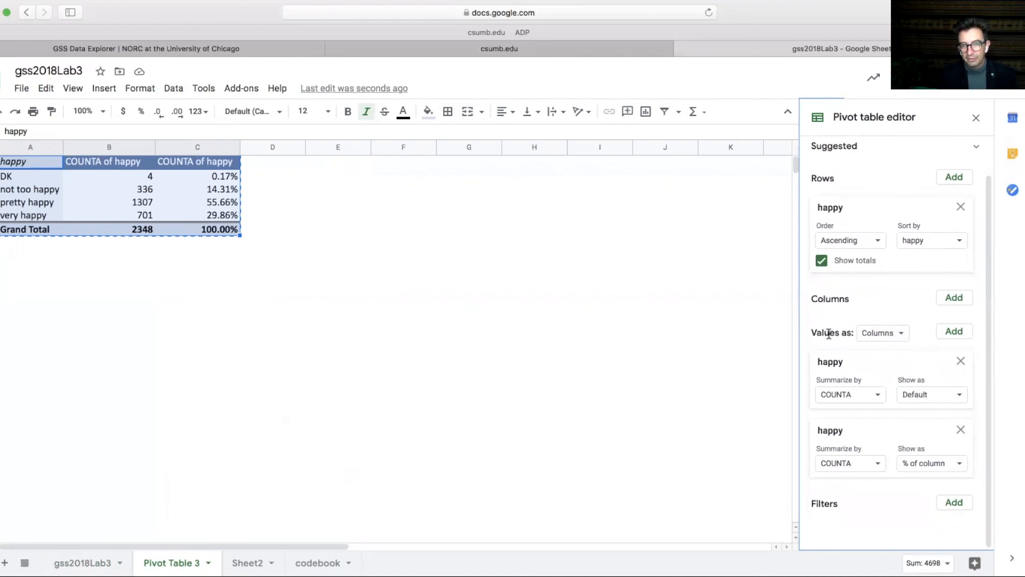